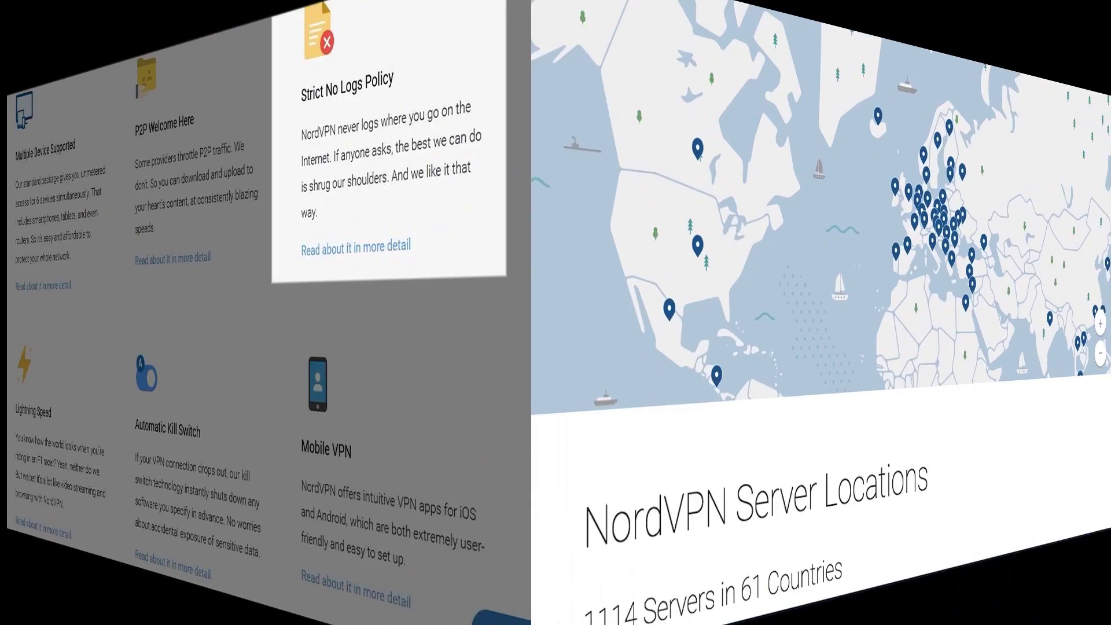
Scroll past the Server Locations tables to the supported operating systems section.
{"action": "scroll", "coordinate": [555, 312], "scroll_direction": "down", "scroll_amount": 5}
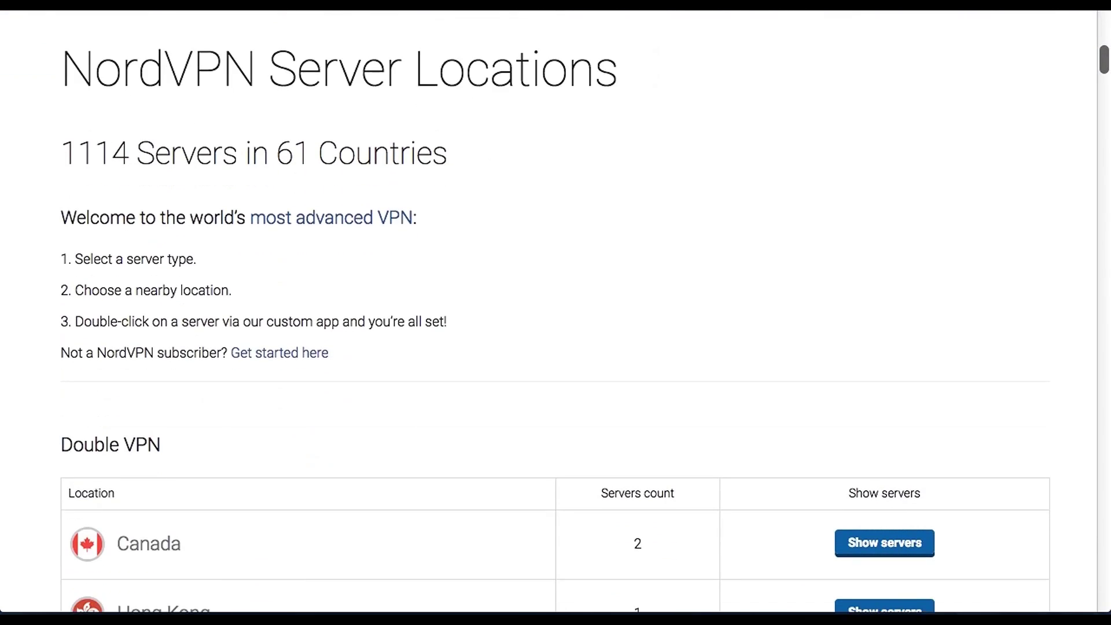
{"action": "scroll", "coordinate": [555, 312], "scroll_direction": "down", "scroll_amount": 9}
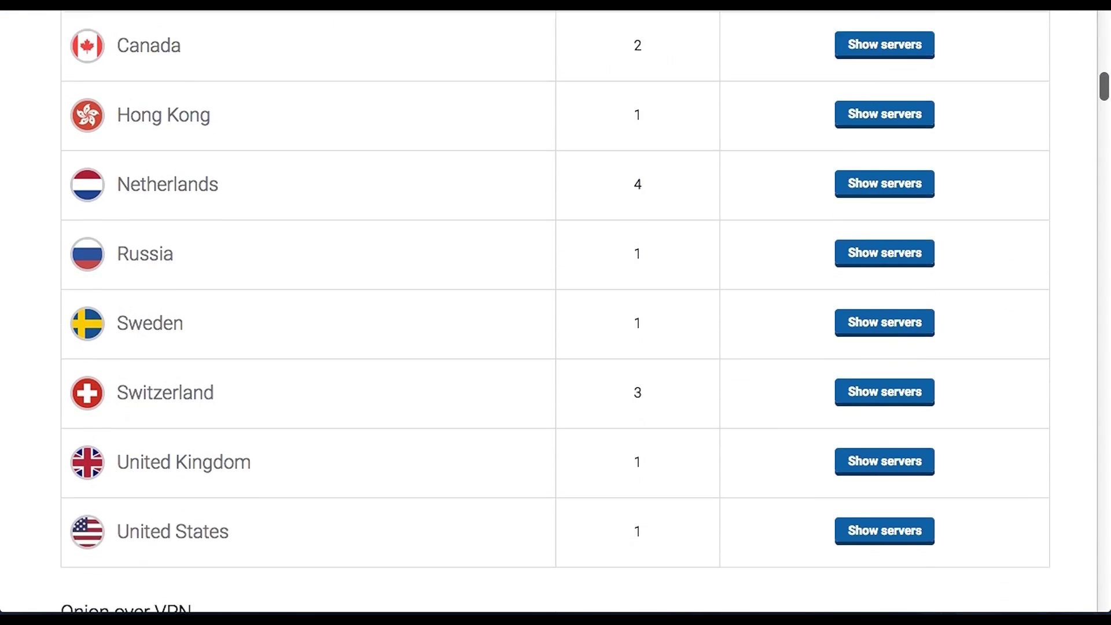
{"action": "scroll", "coordinate": [555, 313], "scroll_direction": "down", "scroll_amount": 9}
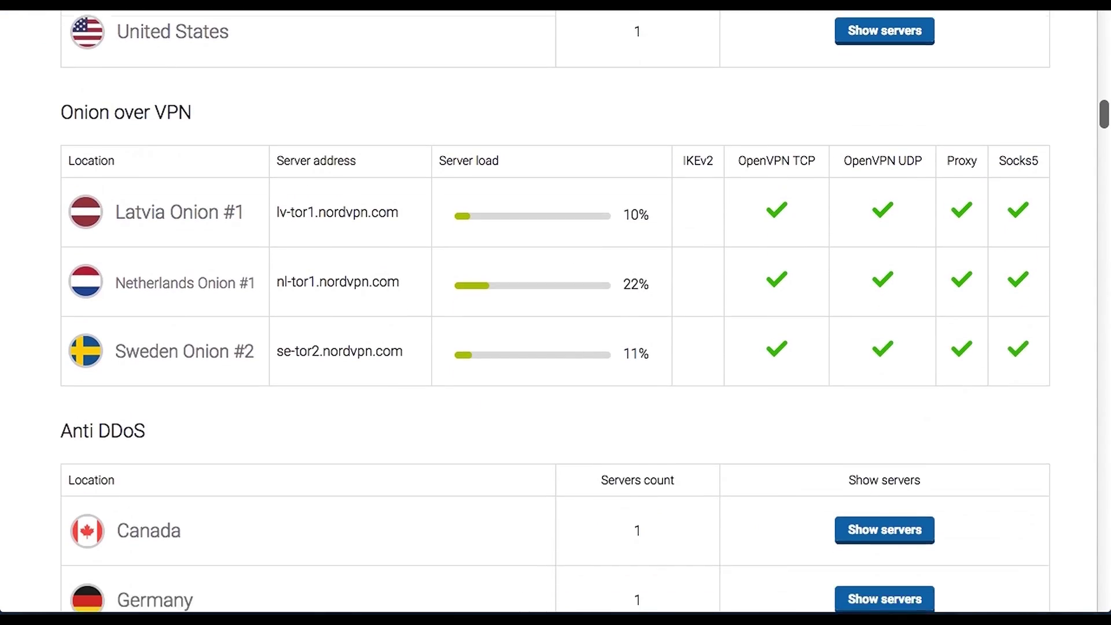
{"action": "scroll", "coordinate": [555, 313], "scroll_direction": "down", "scroll_amount": 9}
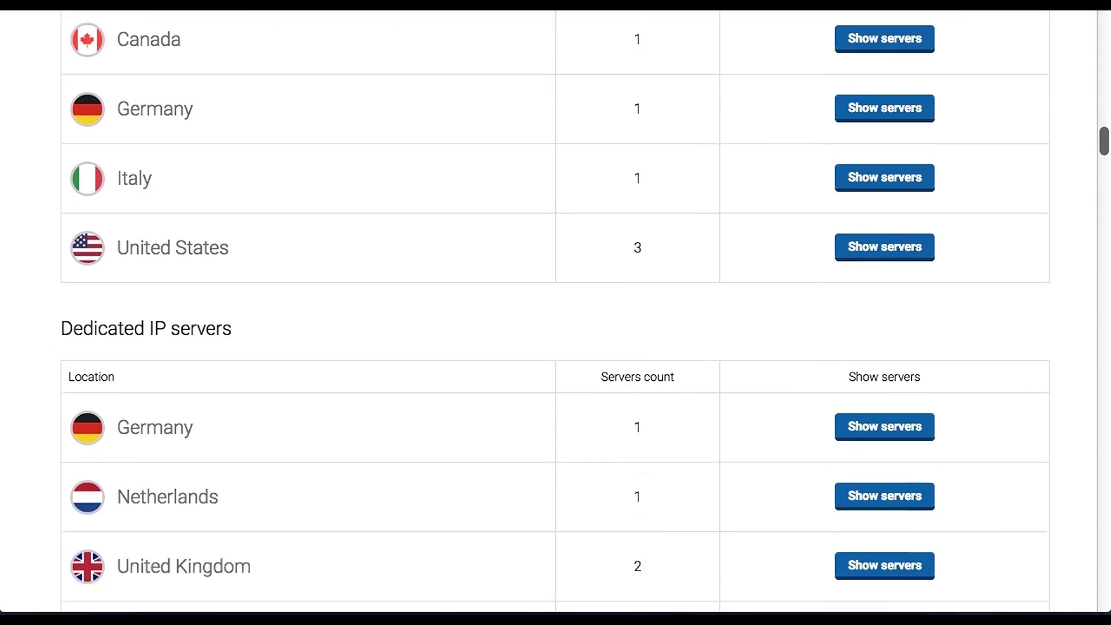
{"action": "scroll", "coordinate": [556, 313], "scroll_direction": "down", "scroll_amount": 5}
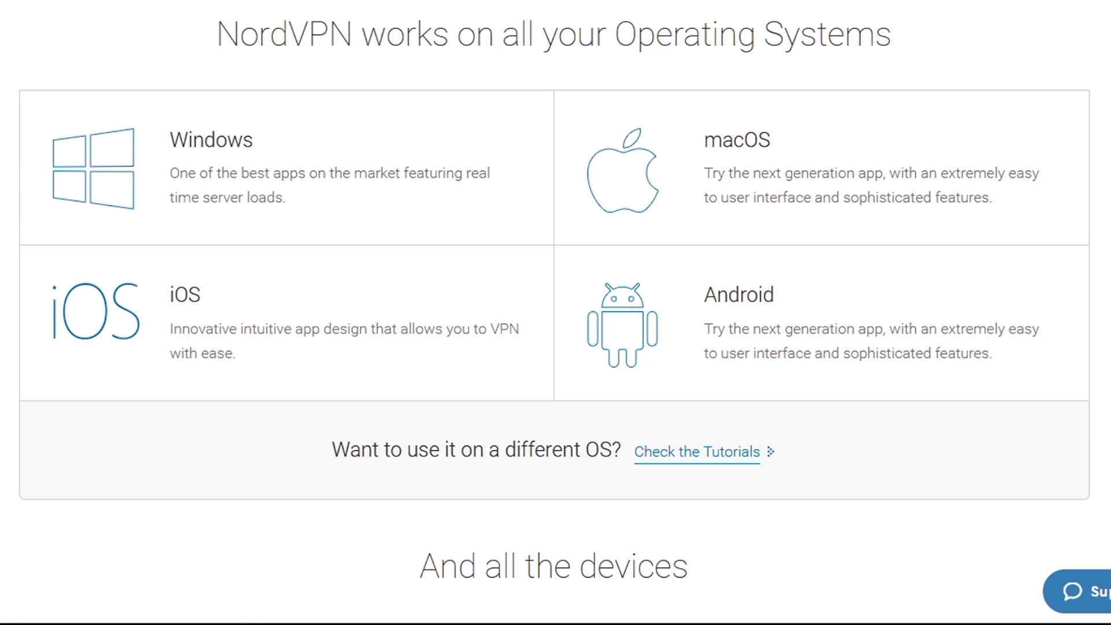
Scroll down through the supported devices cards.
{"action": "scroll", "coordinate": [555, 312], "scroll_direction": "down", "scroll_amount": 5}
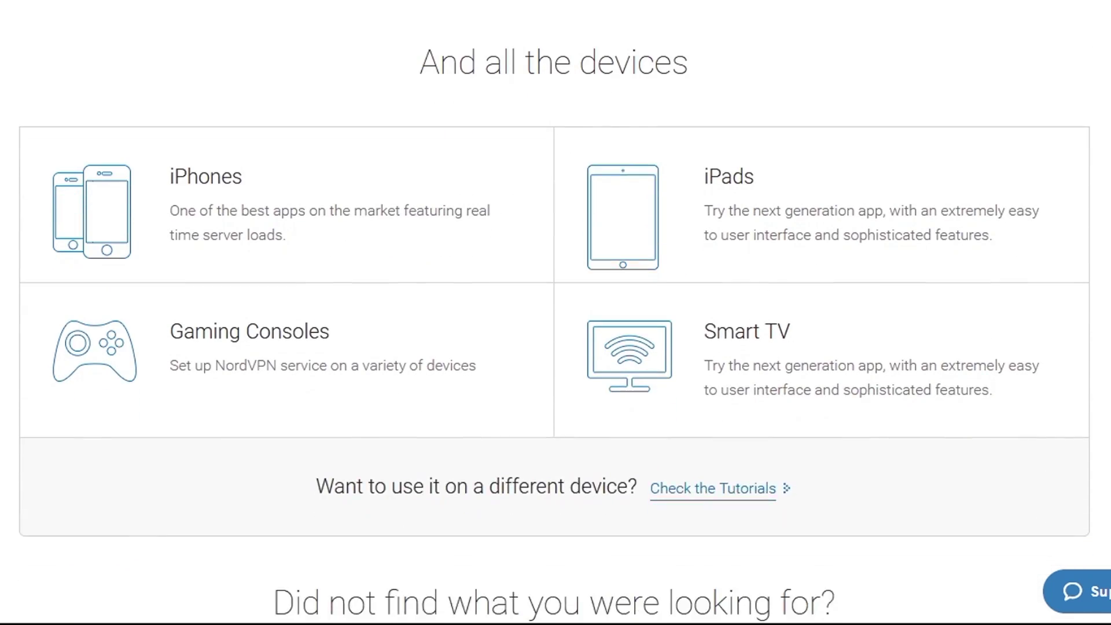
{"action": "scroll", "coordinate": [554, 312], "scroll_direction": "down", "scroll_amount": 1}
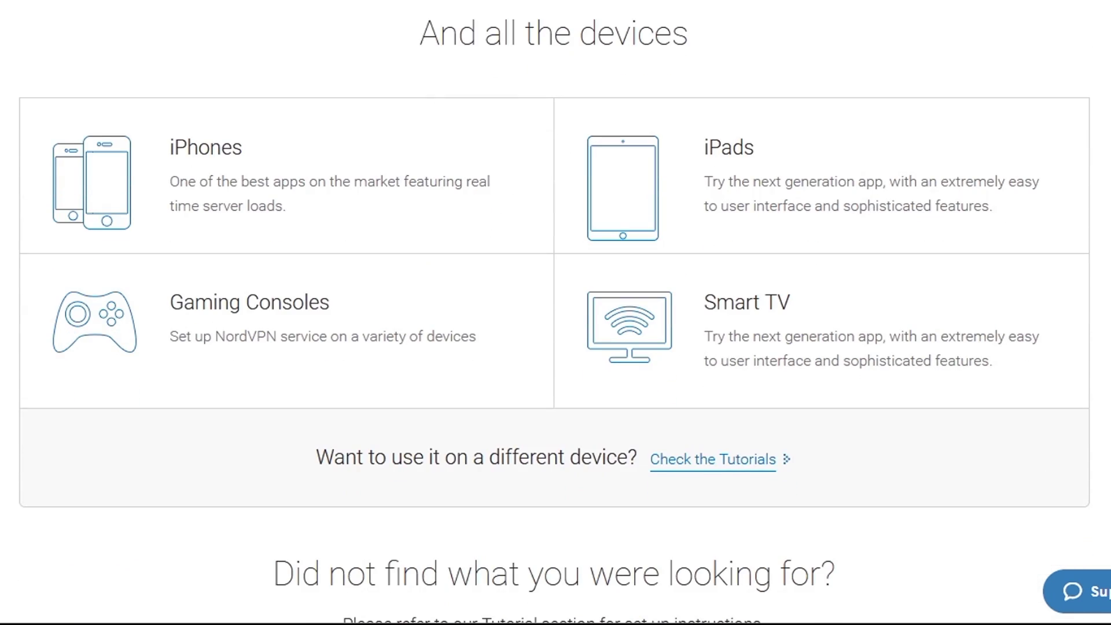
{"action": "scroll", "coordinate": [554, 313], "scroll_direction": "down", "scroll_amount": 5}
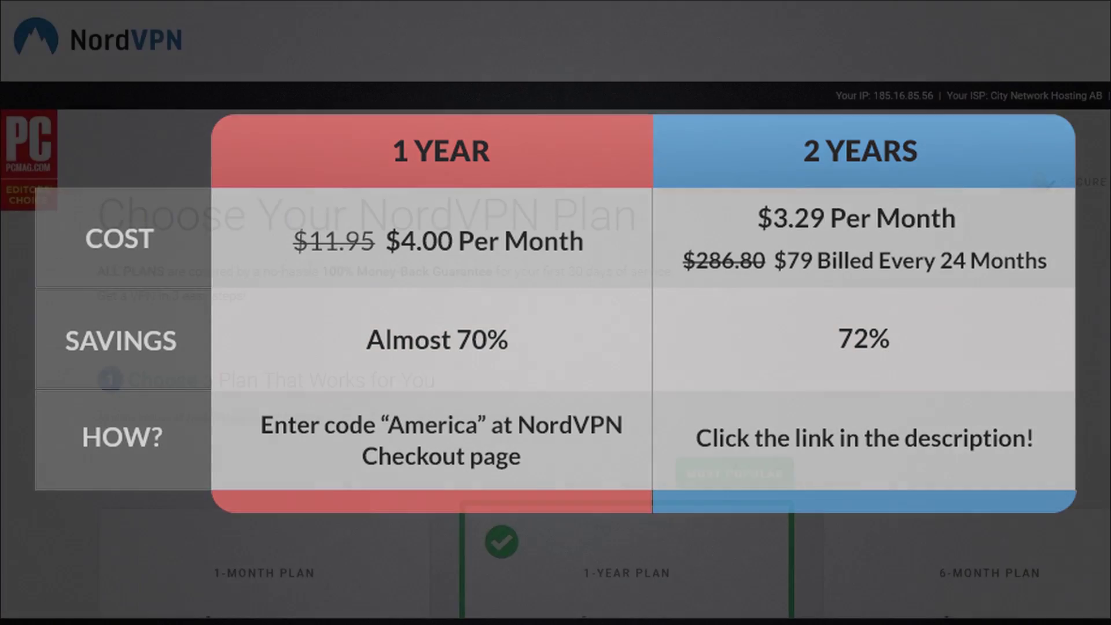
Apply a coupon code on checkout and place the order for the one-month plan.
{"action": "scroll", "coordinate": [158, 513], "scroll_direction": "down", "scroll_amount": 15}
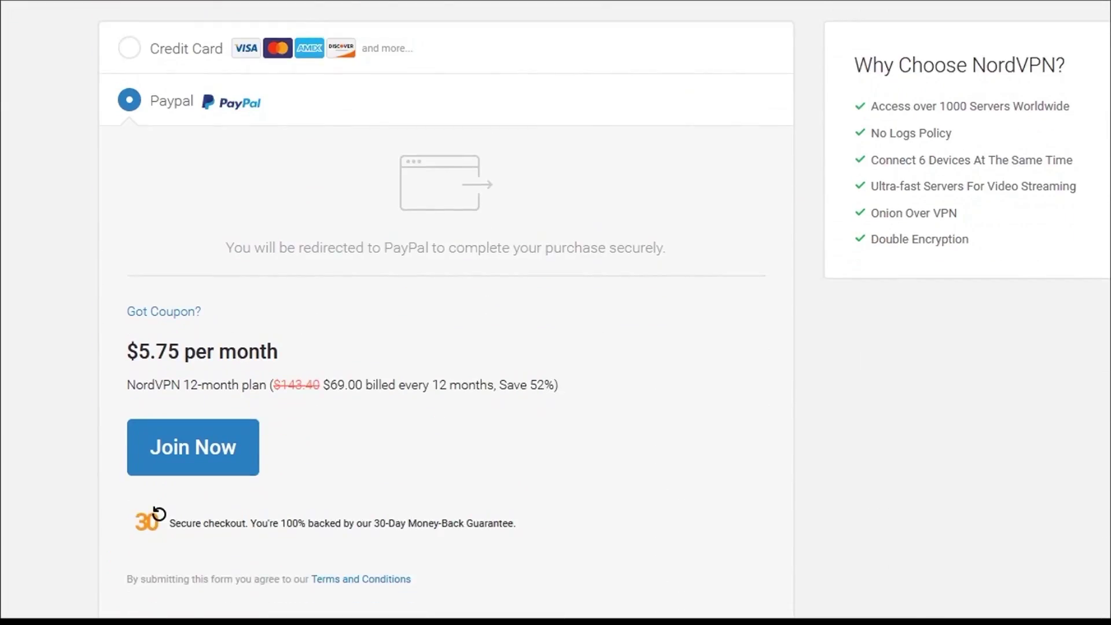
{"action": "scroll", "coordinate": [232, 347], "scroll_direction": "down", "scroll_amount": 2}
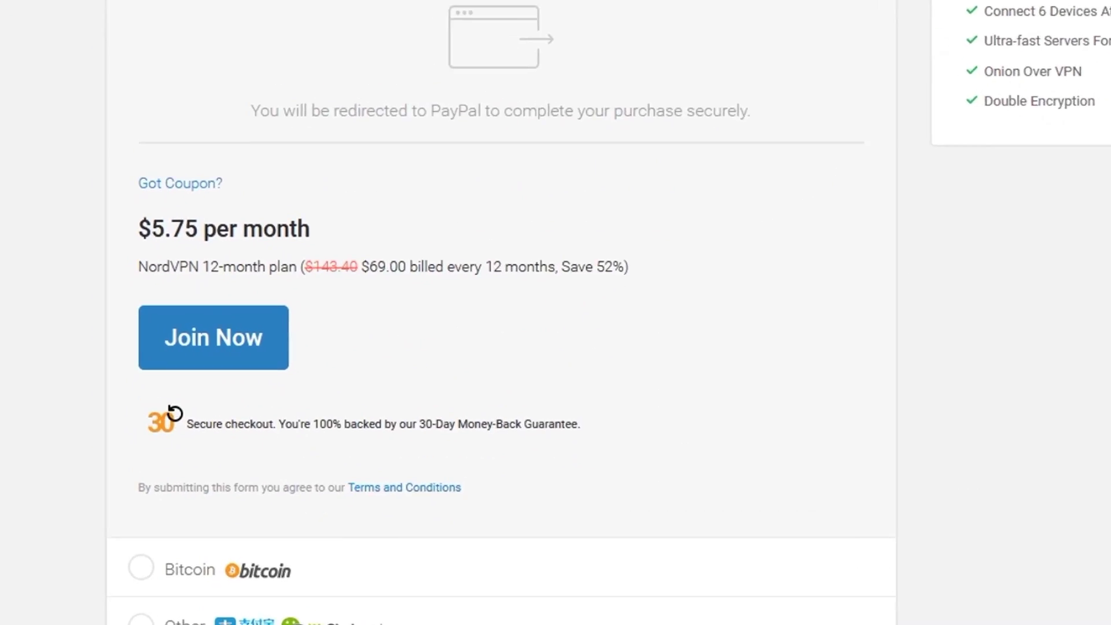
{"action": "left_click", "coordinate": [155, 313]}
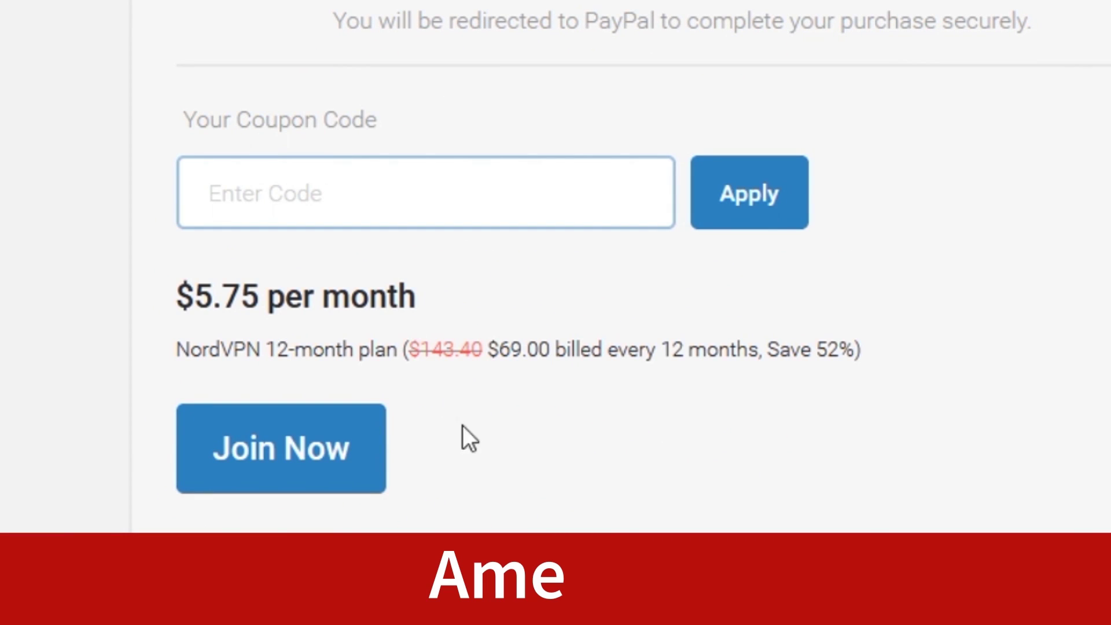
{"action": "left_click", "coordinate": [737, 196]}
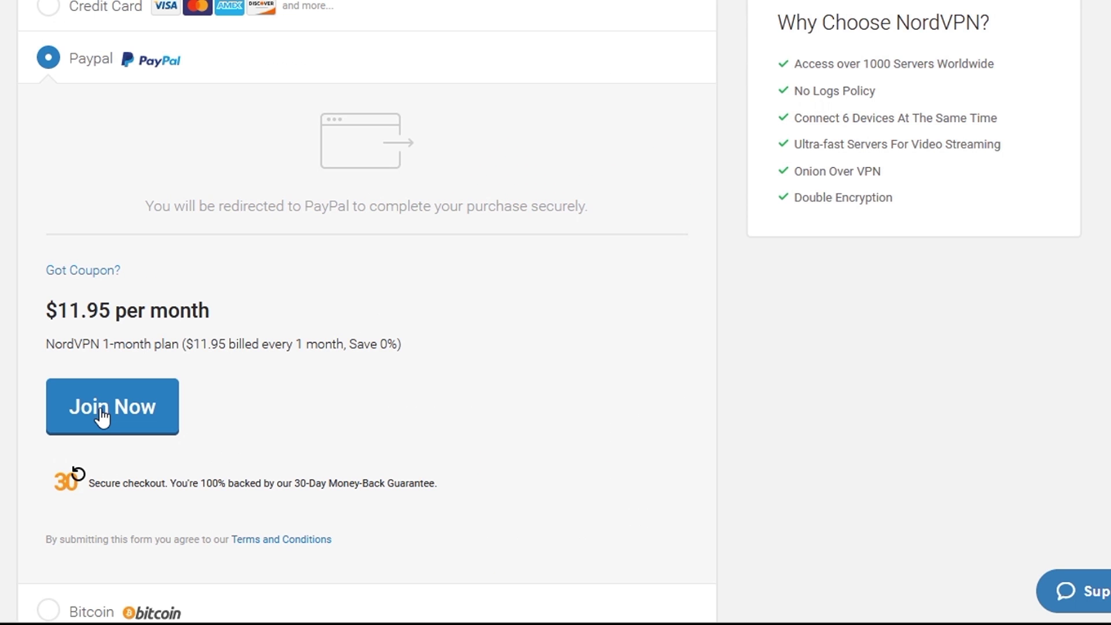
{"action": "left_click", "coordinate": [102, 416]}
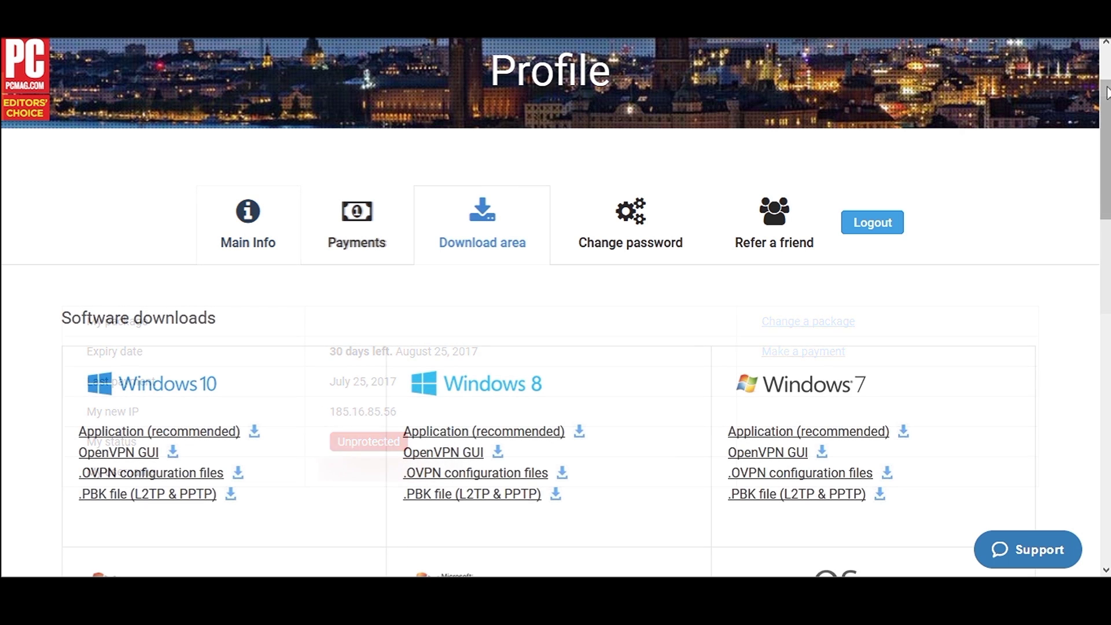
Go to the setup tutorials page in the account's download area.
{"action": "left_click_drag", "start_coordinate": [1106, 92], "coordinate": [1107, 429]}
{"action": "left_click", "coordinate": [132, 393]}
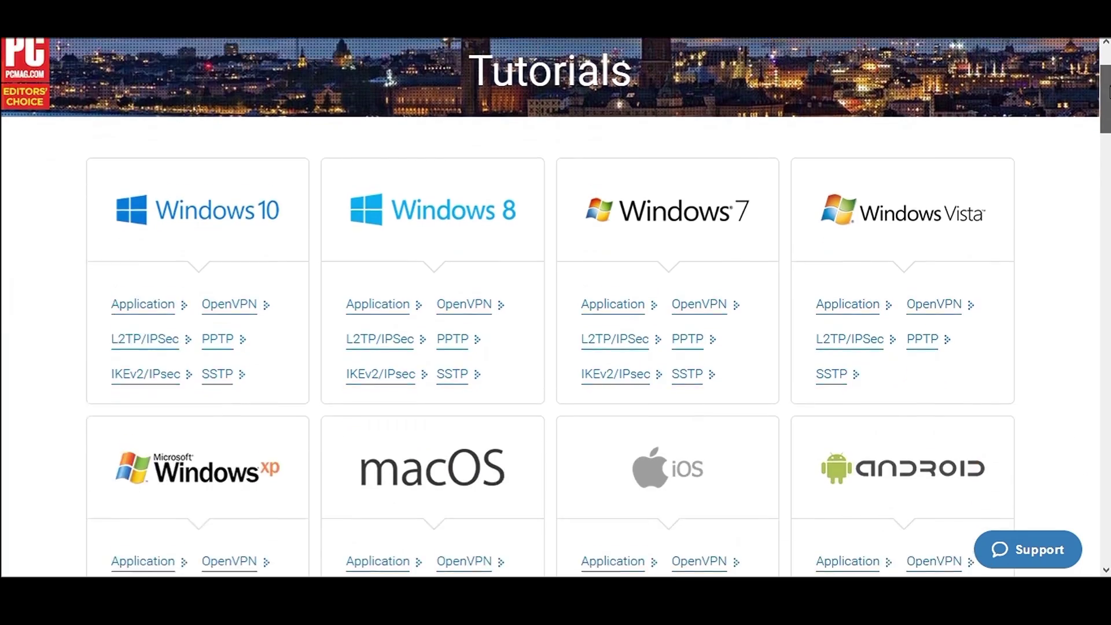
{"action": "scroll", "coordinate": [555, 307], "scroll_direction": "down", "scroll_amount": 4}
{"action": "left_click_drag", "start_coordinate": [1102, 159], "coordinate": [1093, 457]}
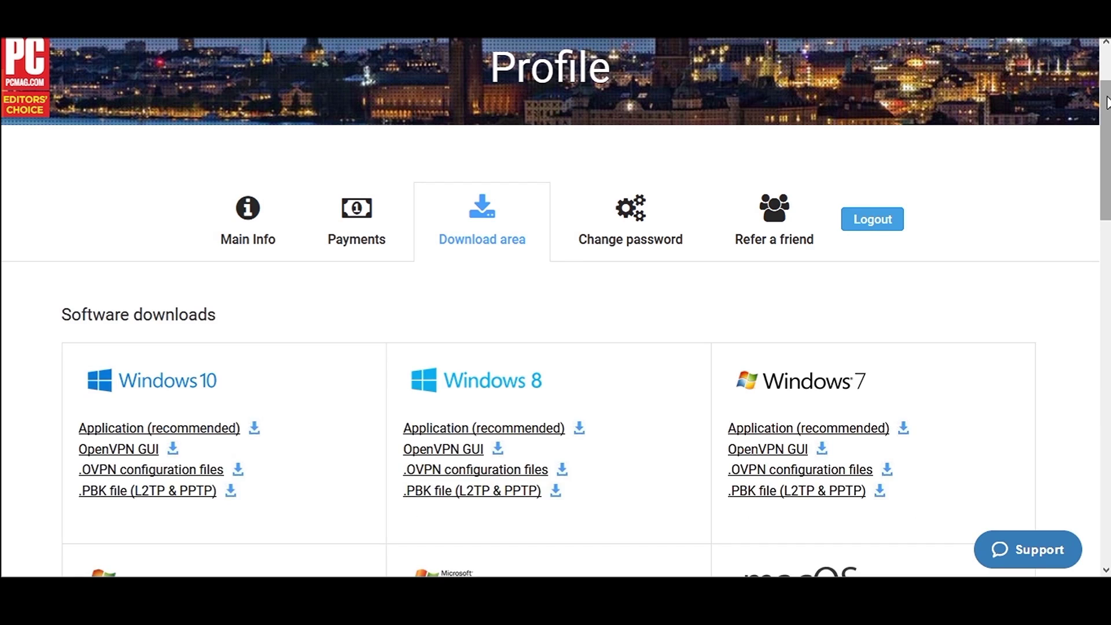
{"action": "scroll", "coordinate": [155, 174], "scroll_direction": "down", "scroll_amount": 5}
Download the recommended Windows app as NordVPNSetup.exe and launch the installer.
{"action": "left_click", "coordinate": [155, 174]}
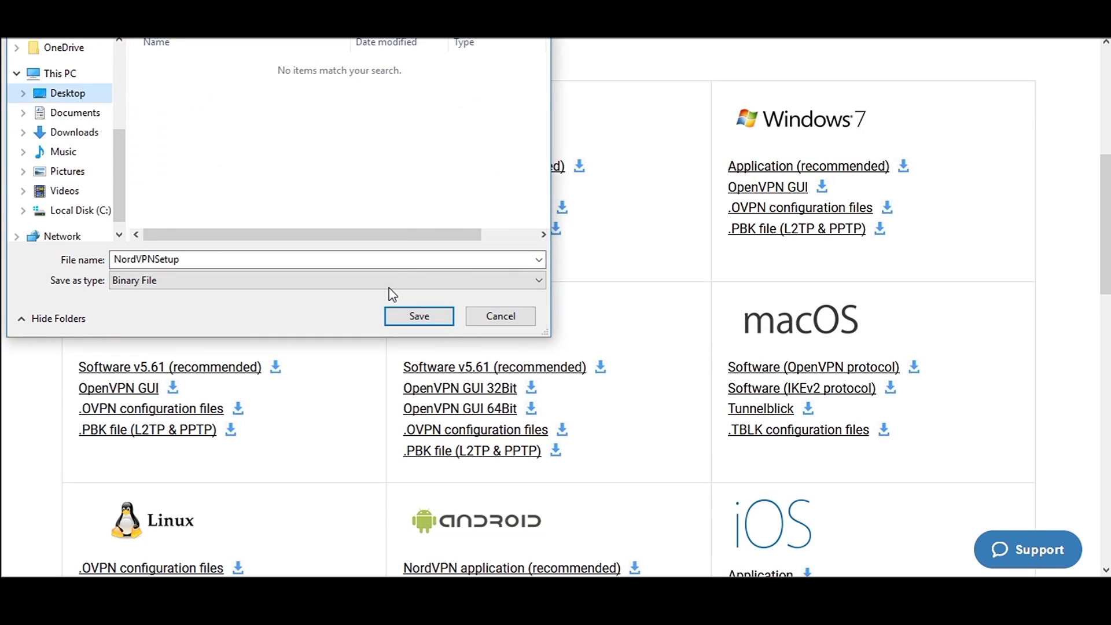
{"action": "left_click", "coordinate": [417, 316]}
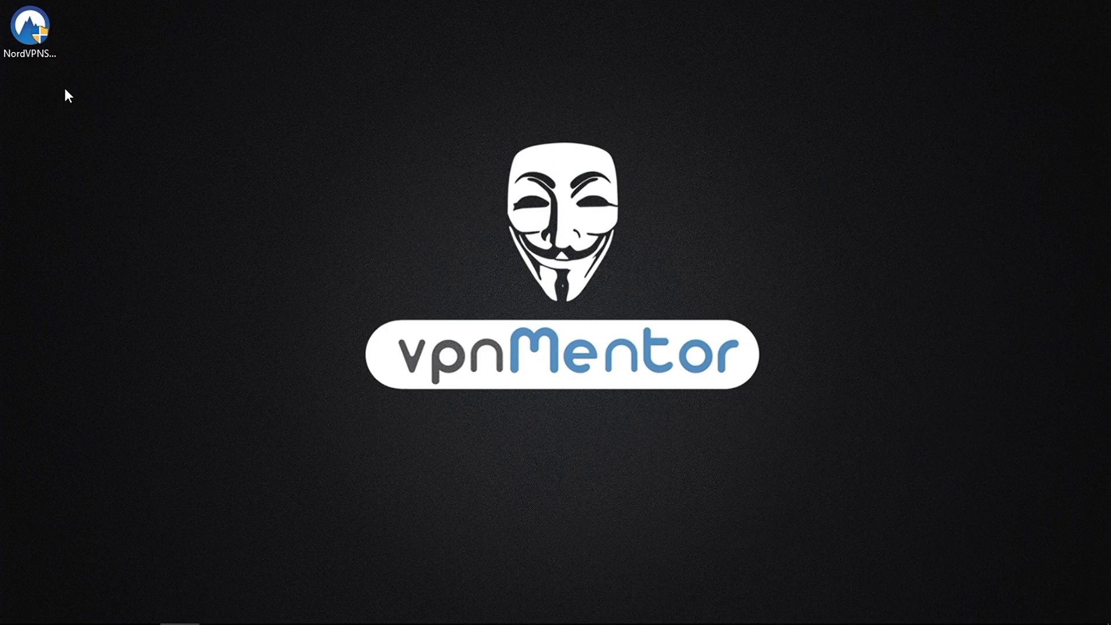
{"action": "double_click", "coordinate": [25, 29]}
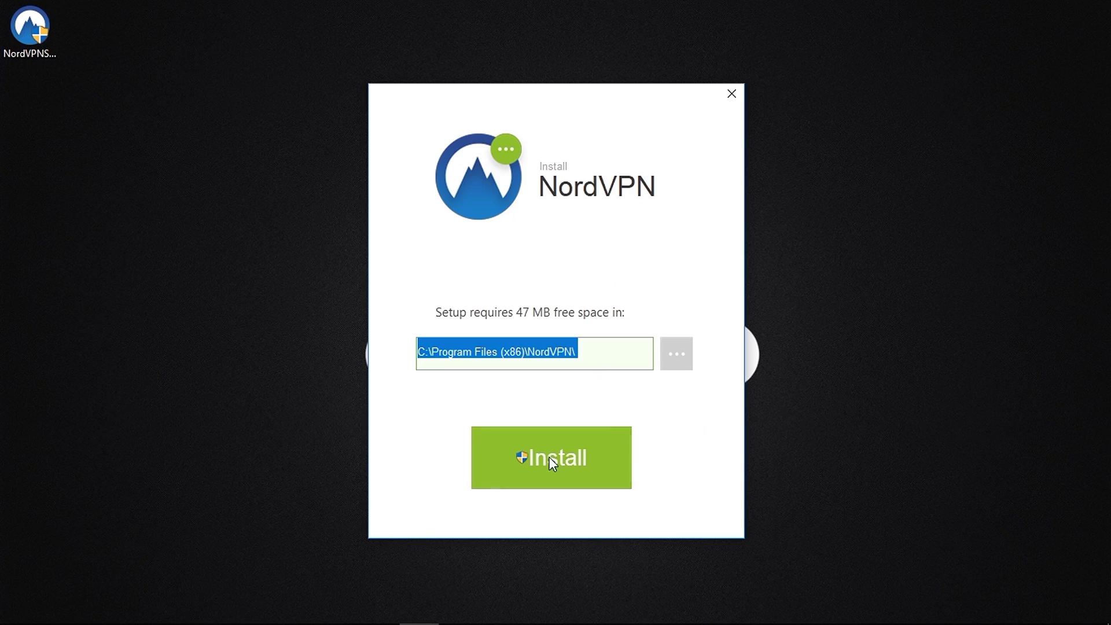
Install NordVPN and sign in with the account password.
{"action": "left_click", "coordinate": [521, 454]}
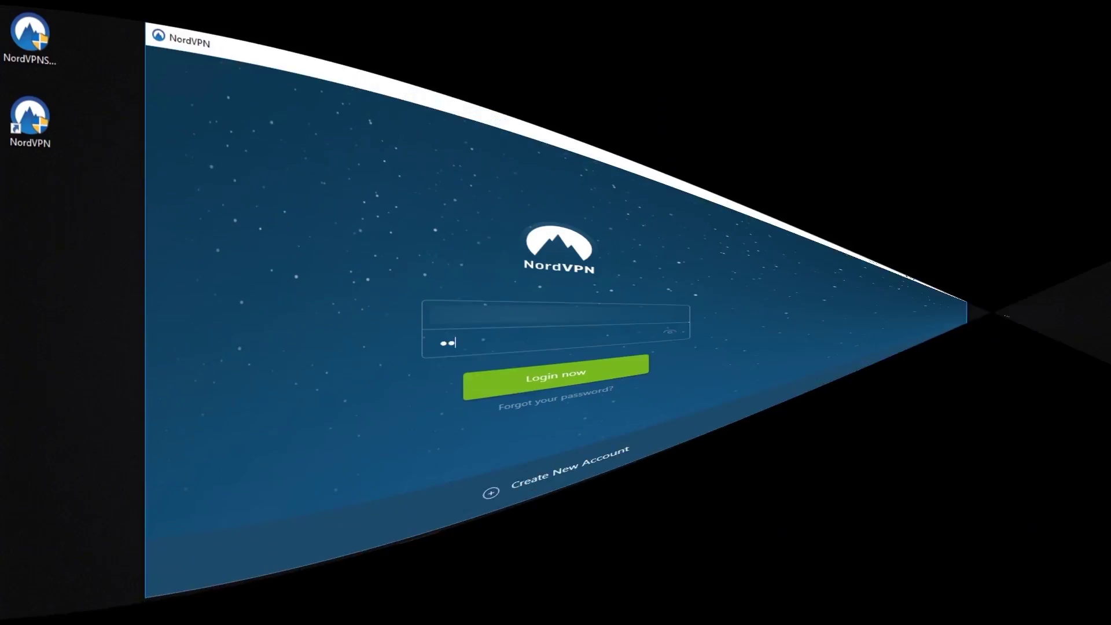
{"action": "type", "text": "*************"}
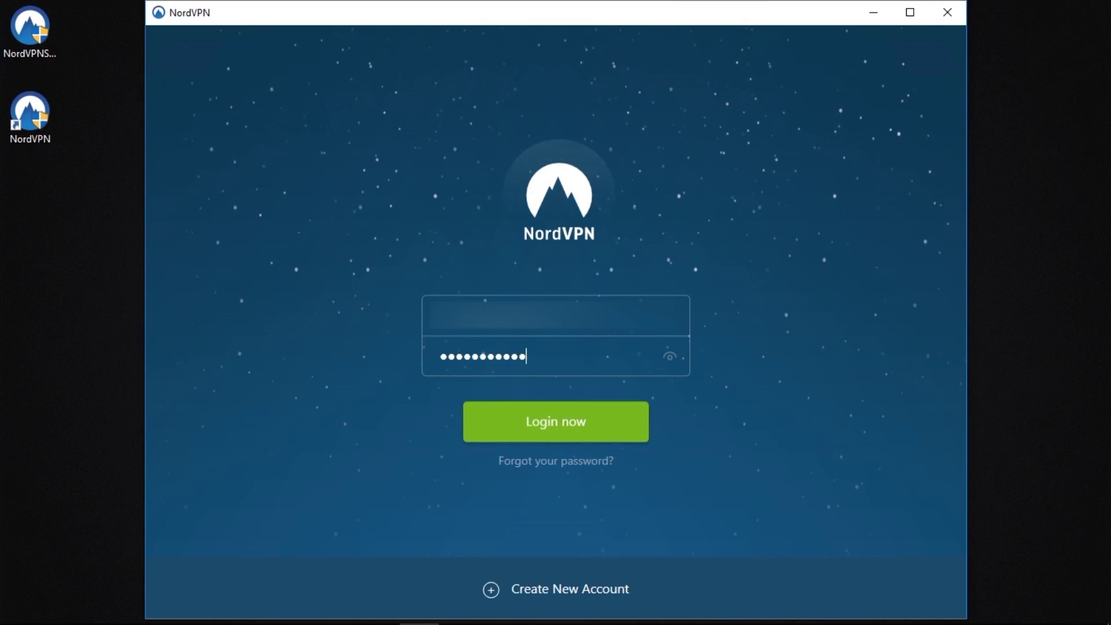
{"action": "key", "text": "Return"}
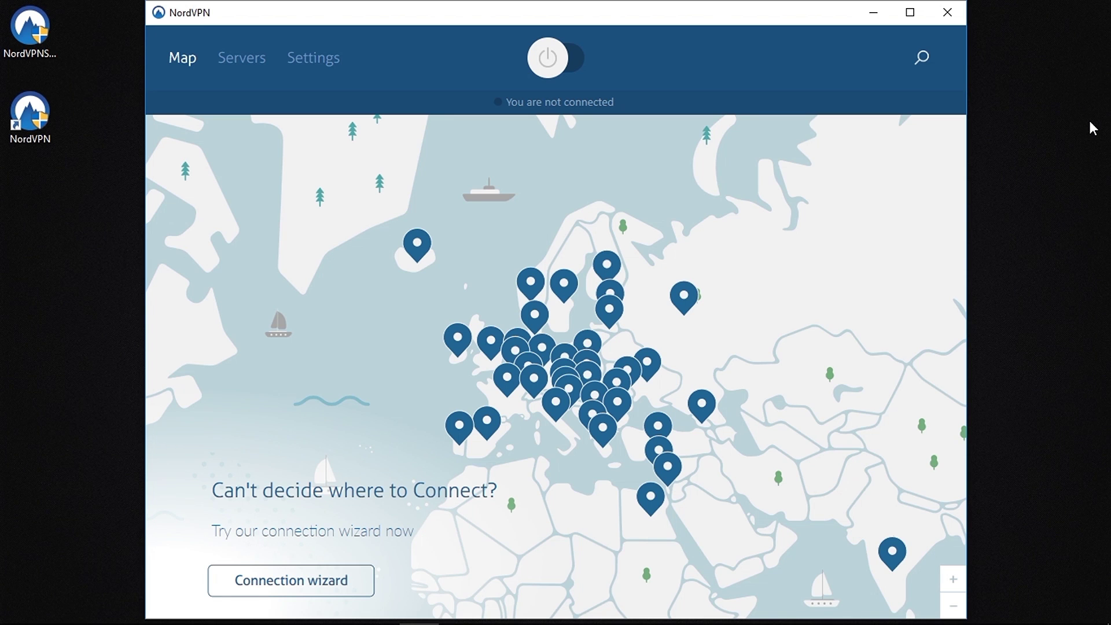
{"action": "left_click", "coordinate": [953, 579]}
{"action": "left_click", "coordinate": [952, 579]}
{"action": "left_click", "coordinate": [952, 579]}
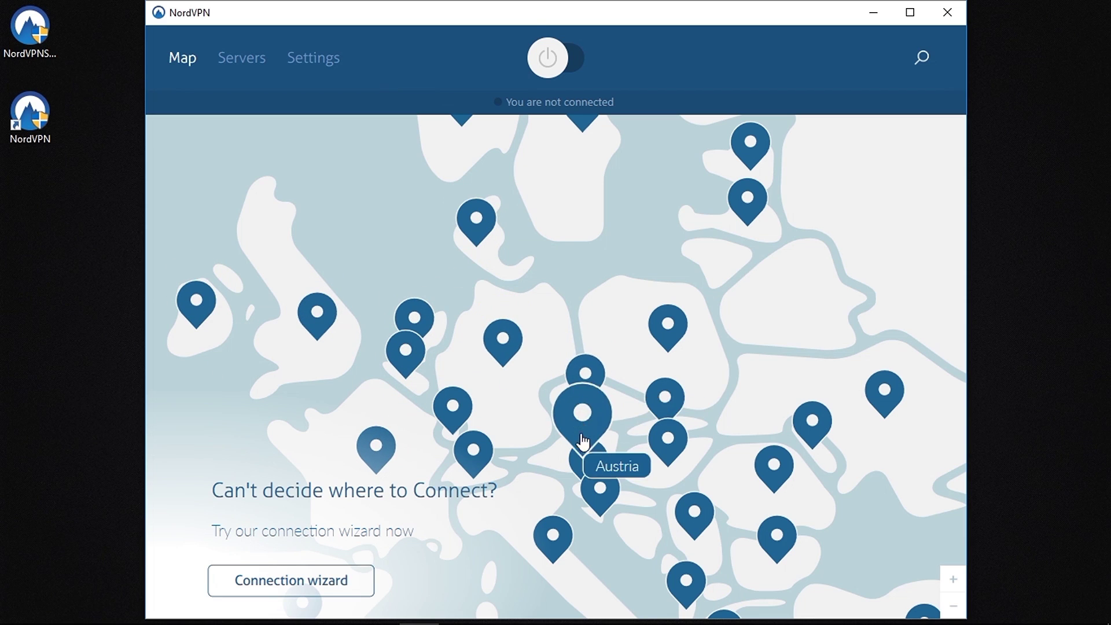
{"action": "scroll", "coordinate": [759, 376], "scroll_direction": "down", "scroll_amount": 3}
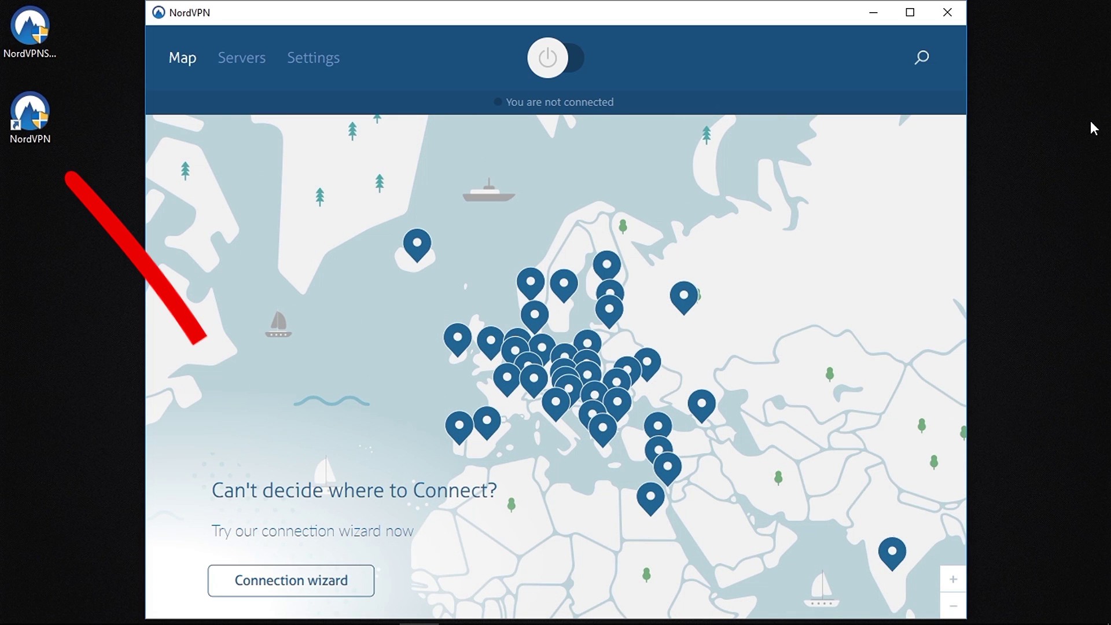
In the connection wizard, tick Anonymity, P2P and Streaming as intended uses.
{"action": "left_click", "coordinate": [291, 580]}
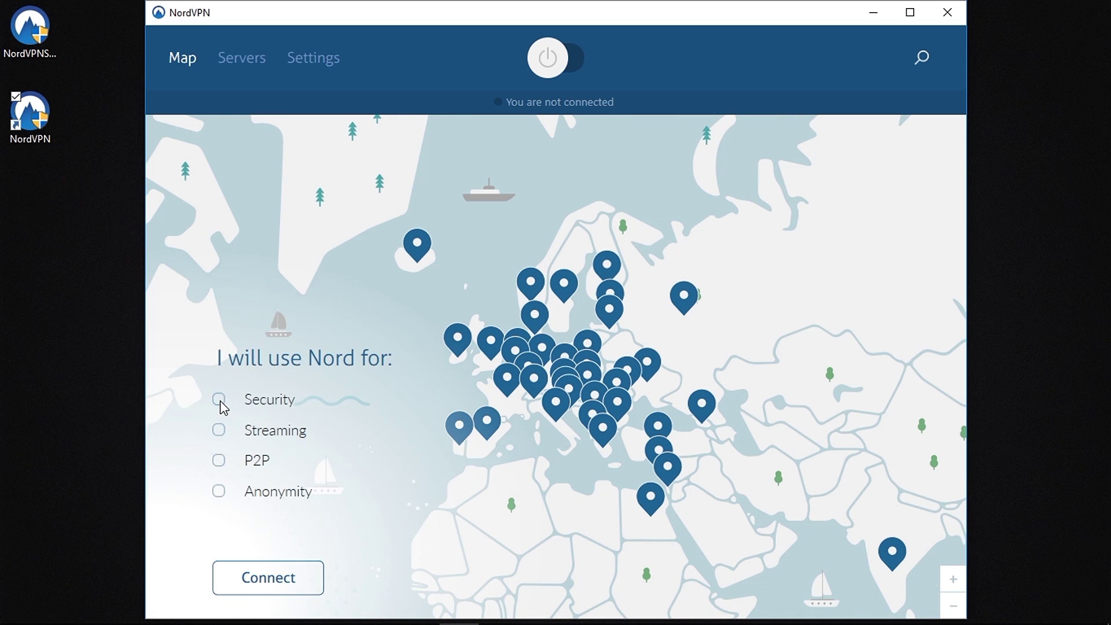
{"action": "left_click", "coordinate": [219, 401]}
{"action": "left_click", "coordinate": [223, 408]}
{"action": "left_click", "coordinate": [221, 431]}
{"action": "left_click", "coordinate": [222, 456]}
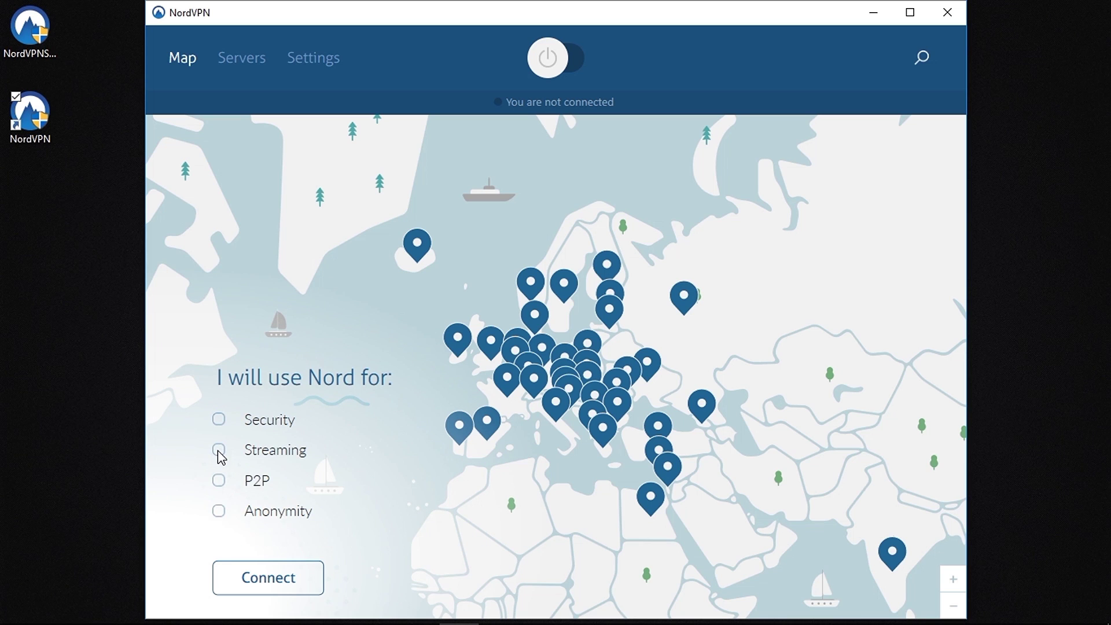
{"action": "left_click", "coordinate": [223, 485]}
{"action": "left_click", "coordinate": [224, 485]}
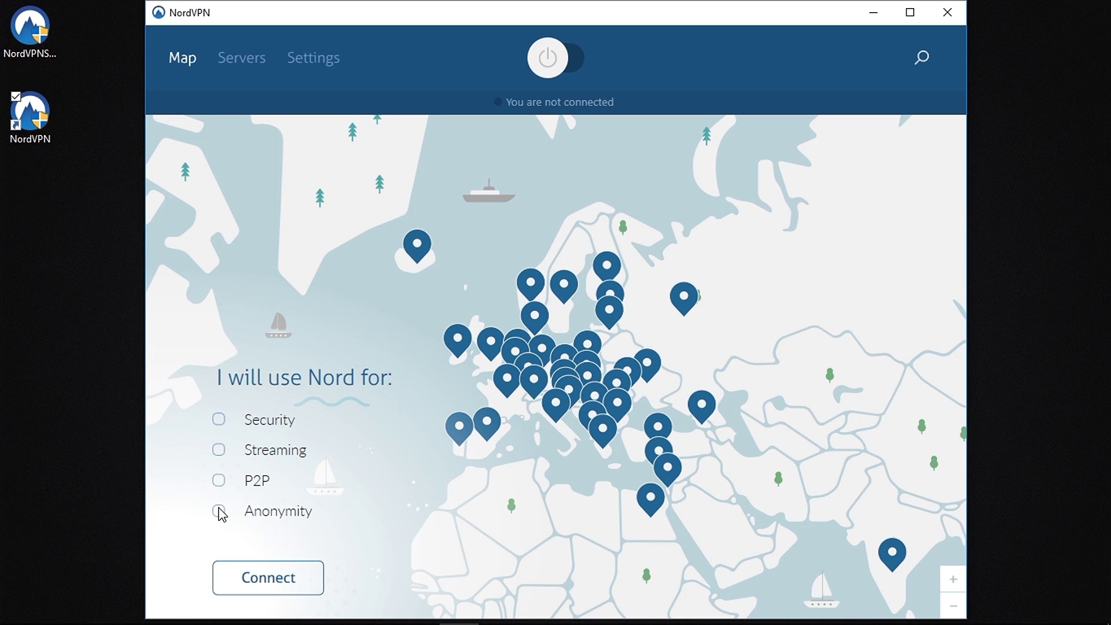
{"action": "left_click", "coordinate": [219, 510]}
{"action": "left_click", "coordinate": [223, 461]}
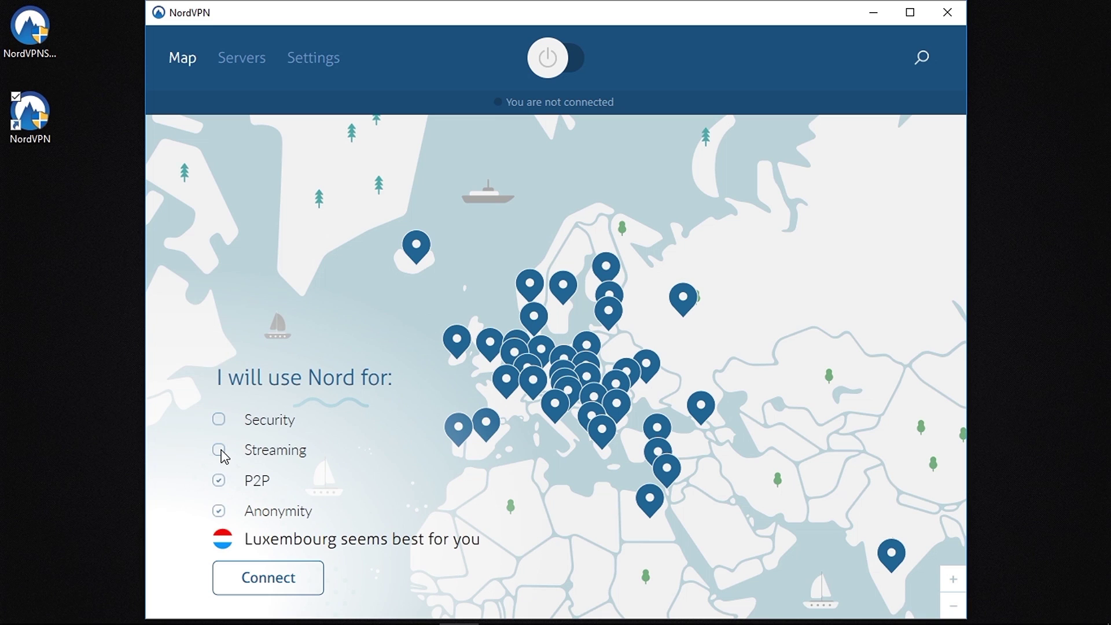
{"action": "left_click", "coordinate": [223, 454]}
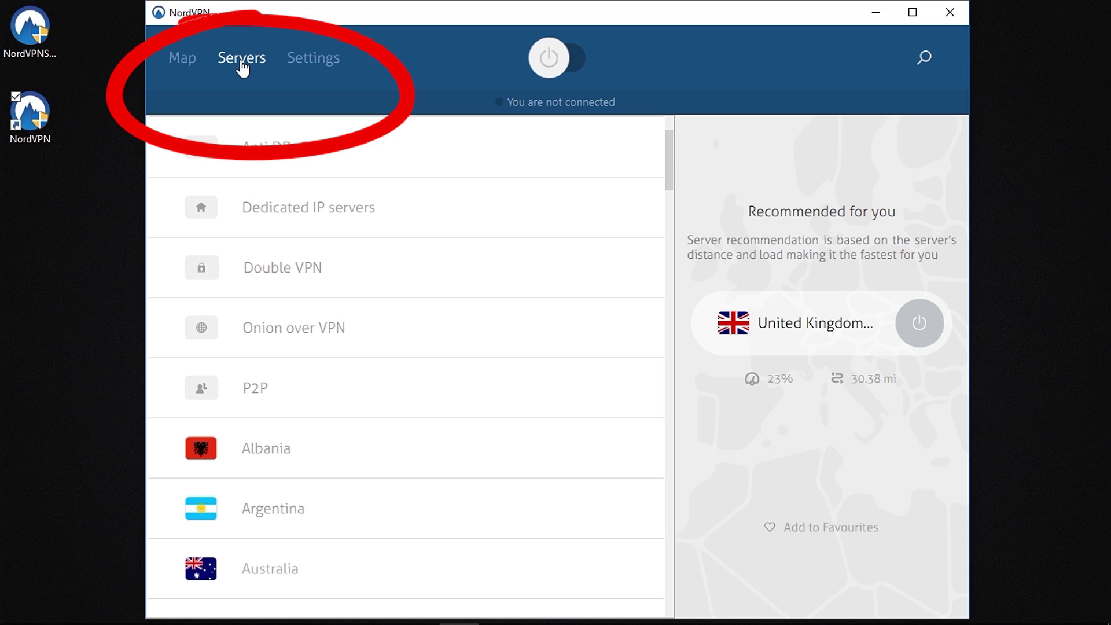
Expand and collapse the Onion over VPN and P2P groups, then expand Dedicated IP servers.
{"action": "mouse_move", "coordinate": [646, 267]}
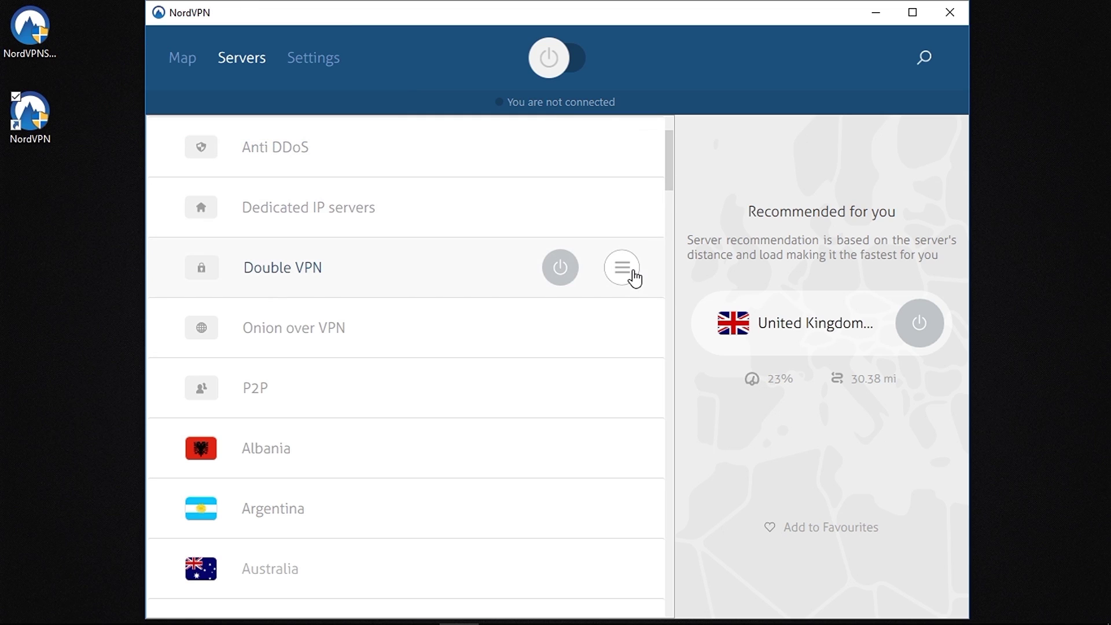
{"action": "mouse_move", "coordinate": [621, 152]}
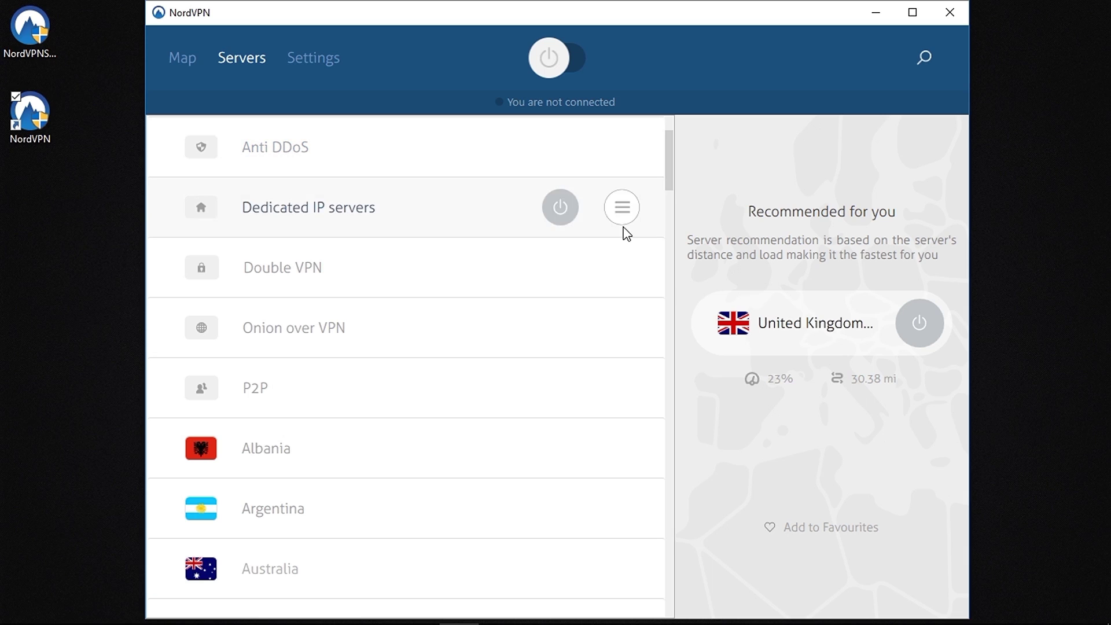
{"action": "left_click", "coordinate": [623, 327]}
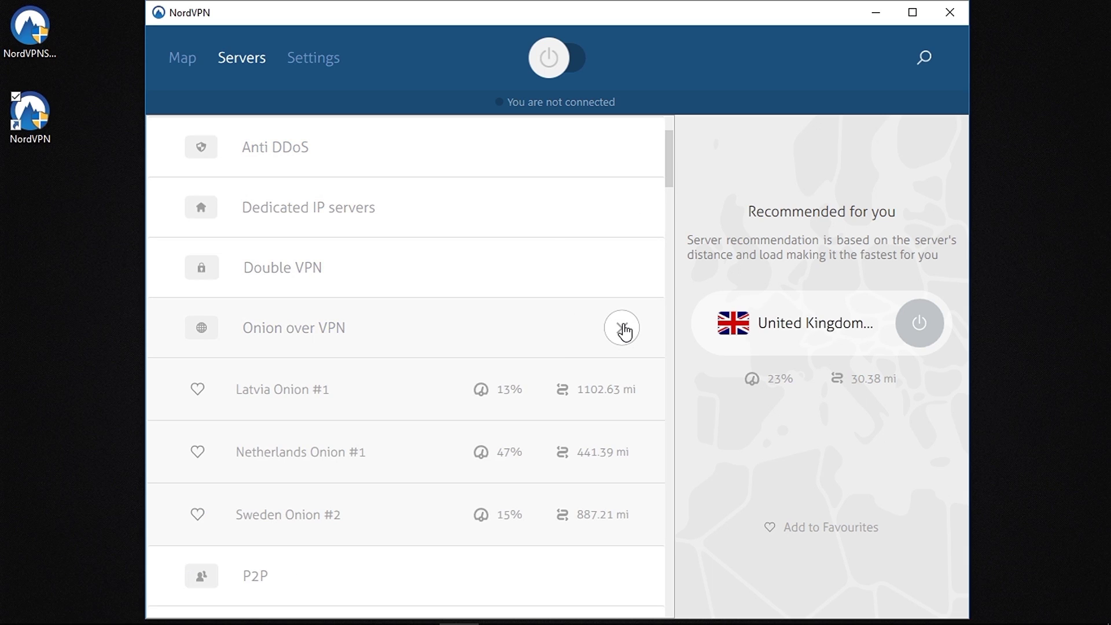
{"action": "left_click", "coordinate": [623, 328]}
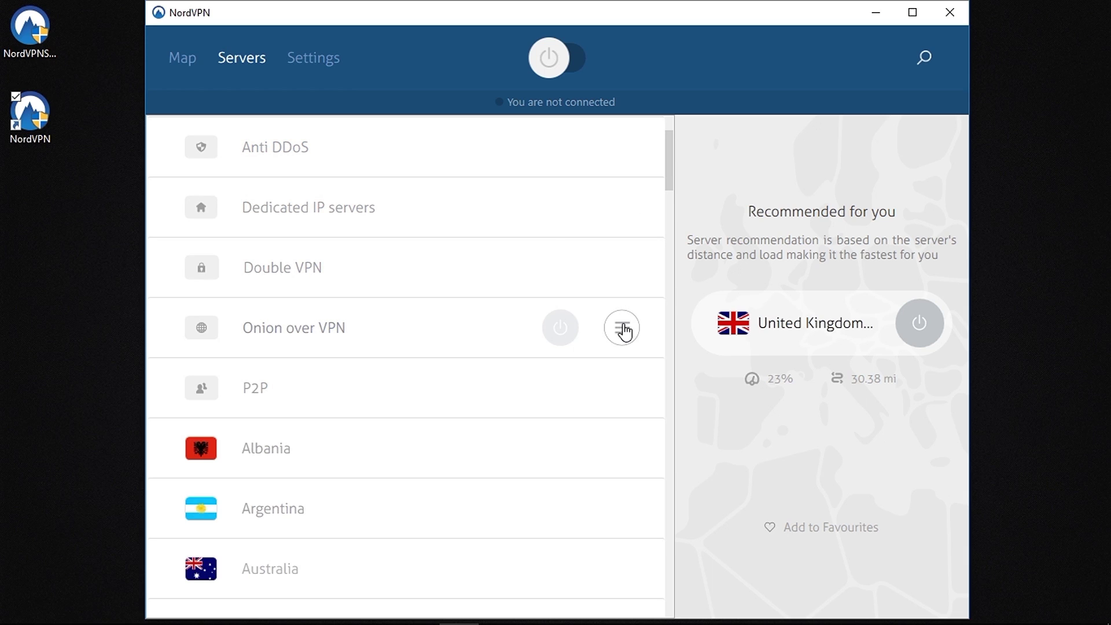
{"action": "left_click", "coordinate": [624, 392]}
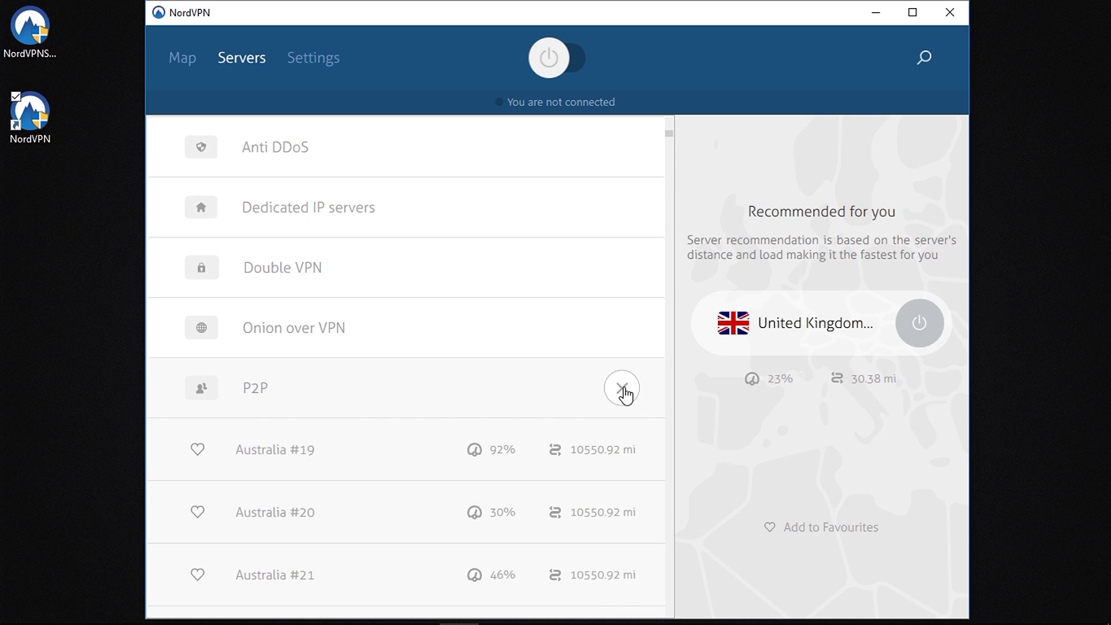
{"action": "left_click", "coordinate": [624, 391]}
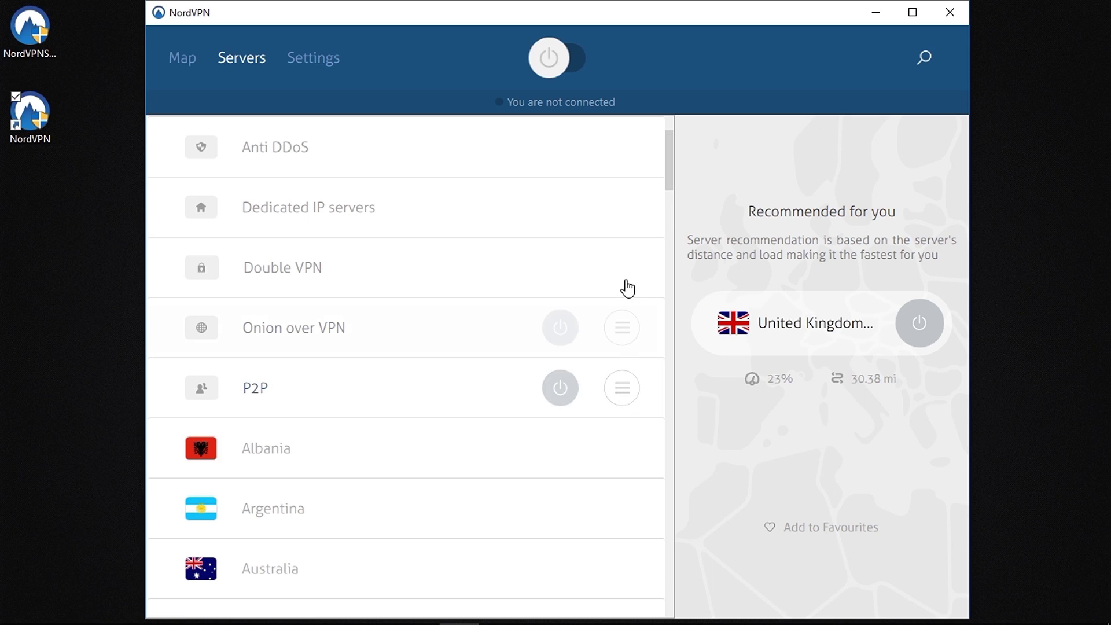
{"action": "left_click", "coordinate": [622, 207]}
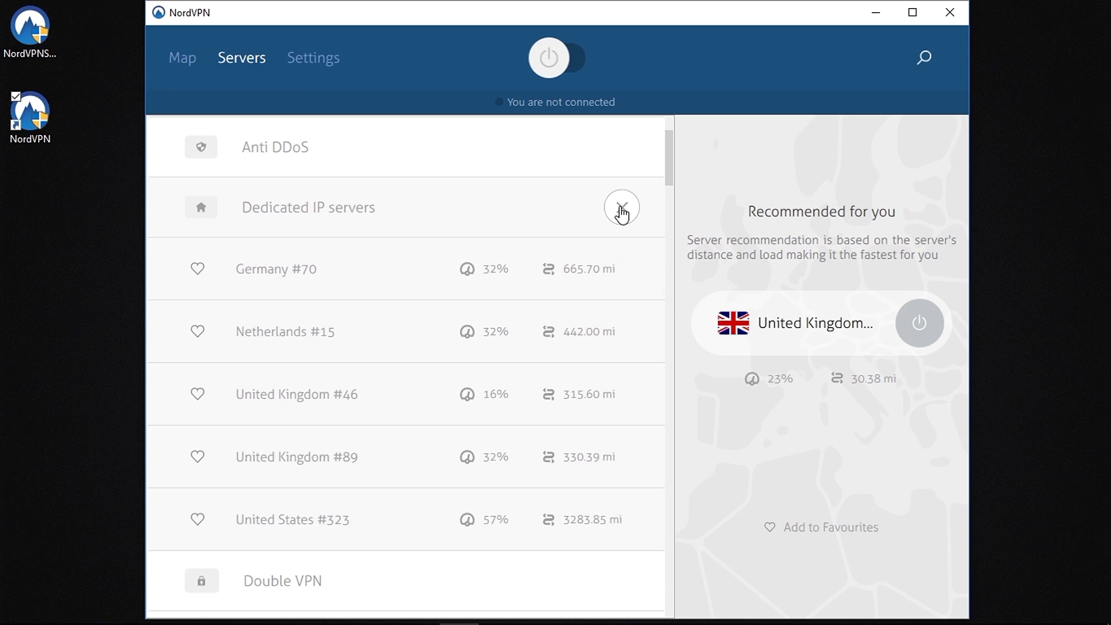
Favourite Germany #71 from the Germany server list, then expand the Favourites group.
{"action": "left_click", "coordinate": [621, 211]}
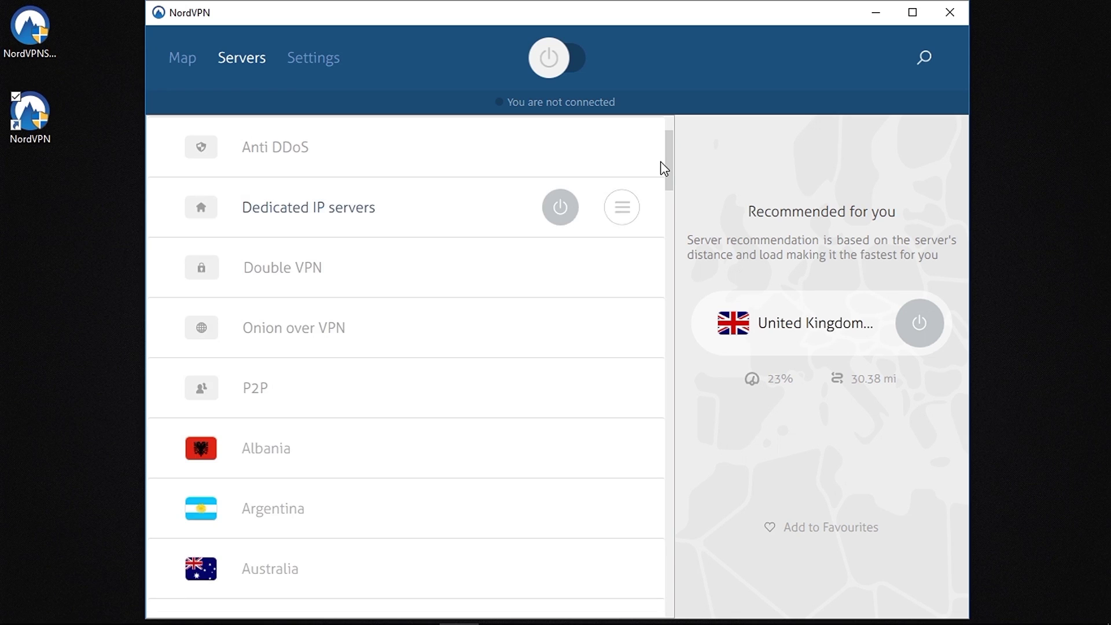
{"action": "left_click_drag", "start_coordinate": [669, 145], "coordinate": [675, 280]}
{"action": "mouse_move", "coordinate": [171, 514]}
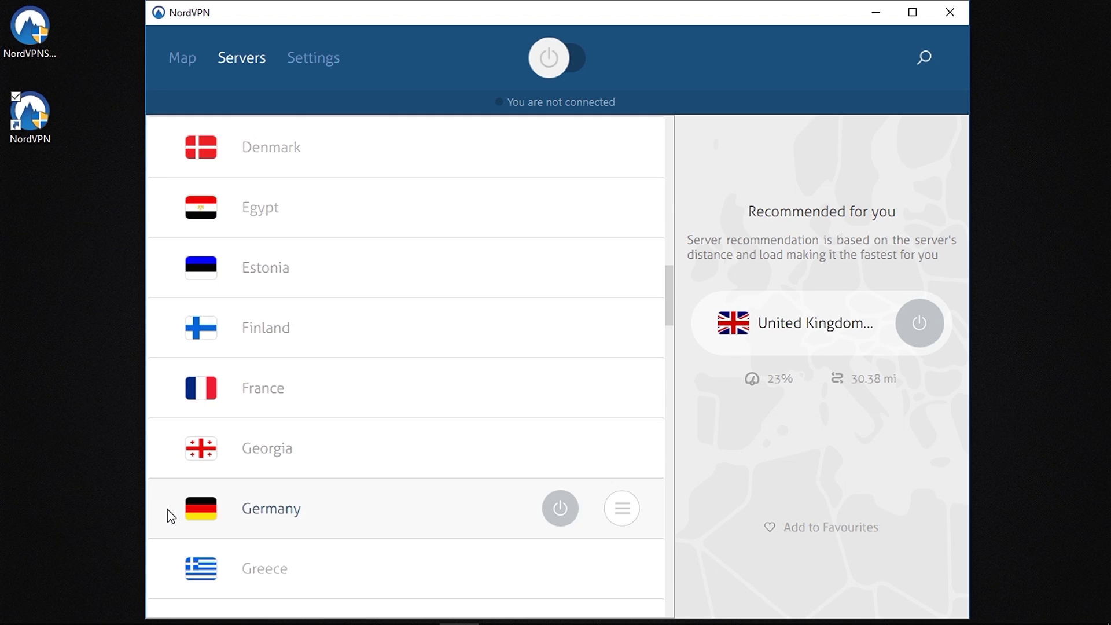
{"action": "left_click", "coordinate": [622, 518]}
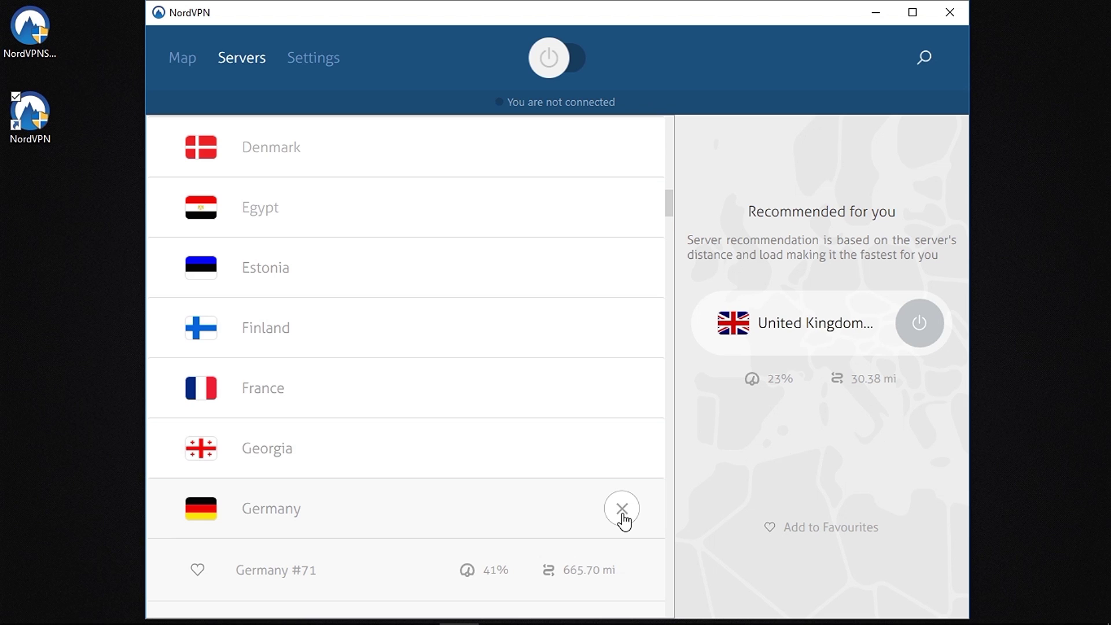
{"action": "scroll", "coordinate": [463, 300], "scroll_direction": "down", "scroll_amount": 5}
{"action": "left_click", "coordinate": [197, 211]}
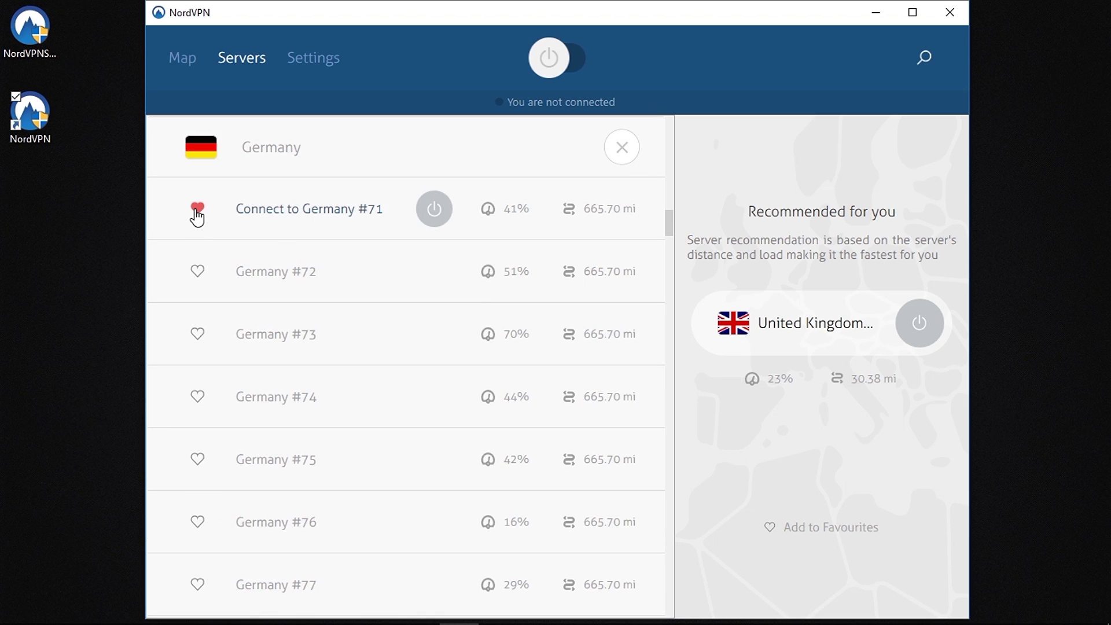
{"action": "scroll", "coordinate": [197, 217], "scroll_direction": "up", "scroll_amount": 2}
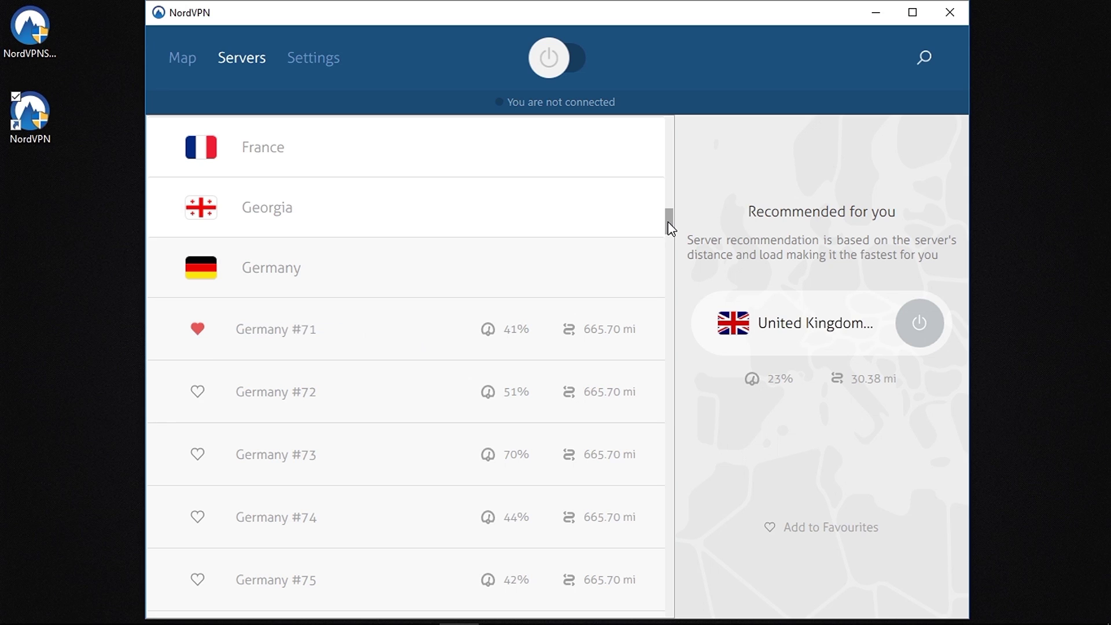
{"action": "left_click_drag", "start_coordinate": [667, 221], "coordinate": [658, 85]}
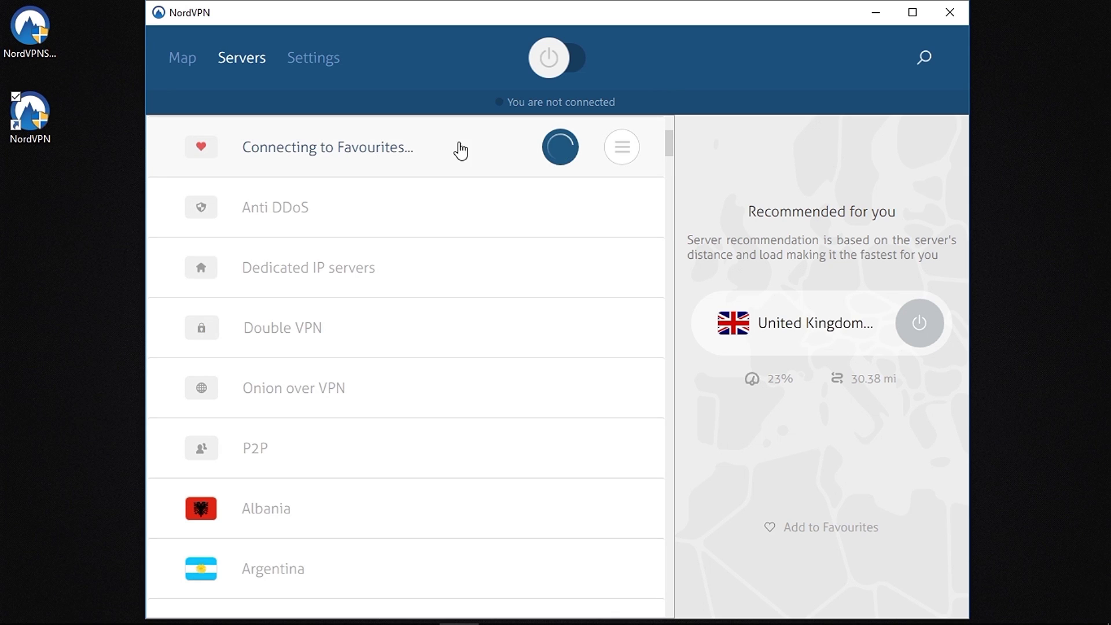
{"action": "left_click", "coordinate": [627, 149]}
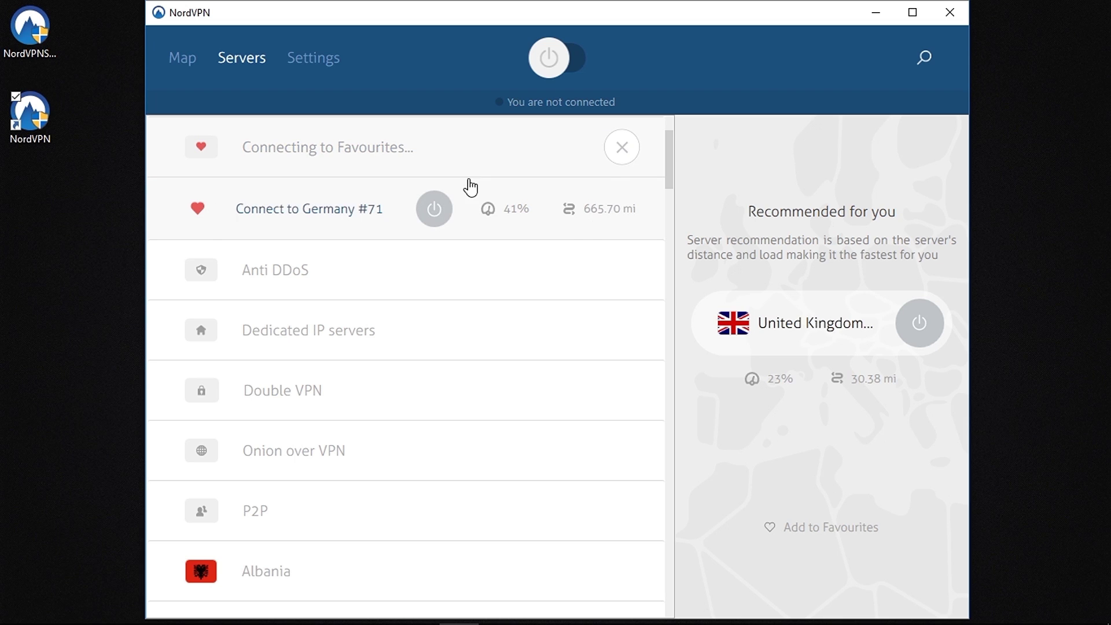
Collapse Favourites and search the servers for 'Netherlands', scrolling the suggestions.
{"action": "left_click", "coordinate": [620, 159]}
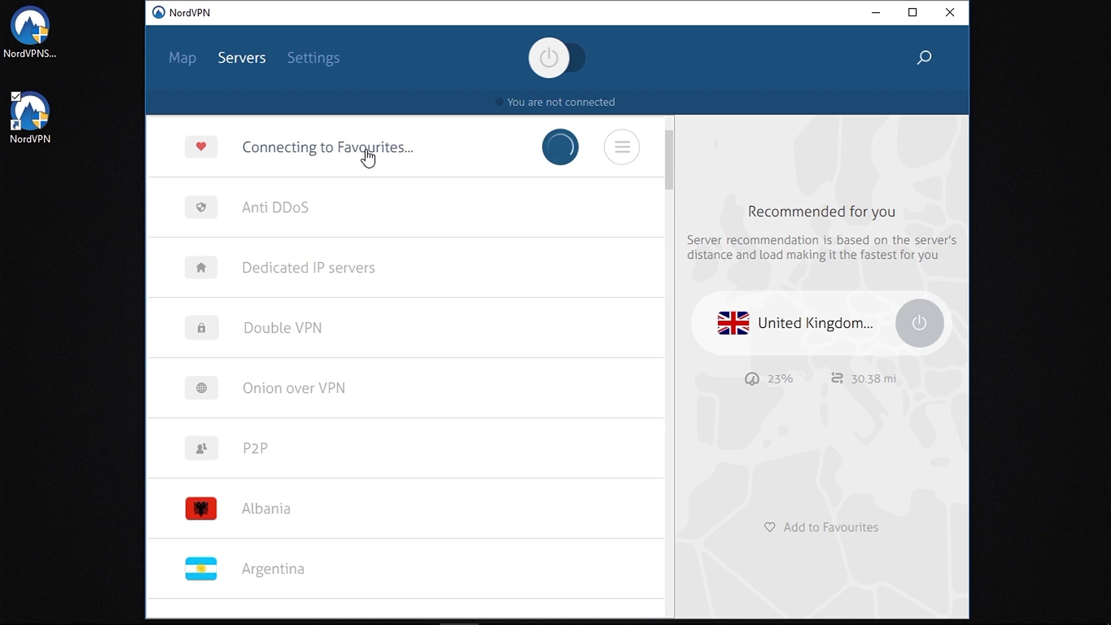
{"action": "left_click", "coordinate": [924, 57]}
{"action": "type", "text": "N"}
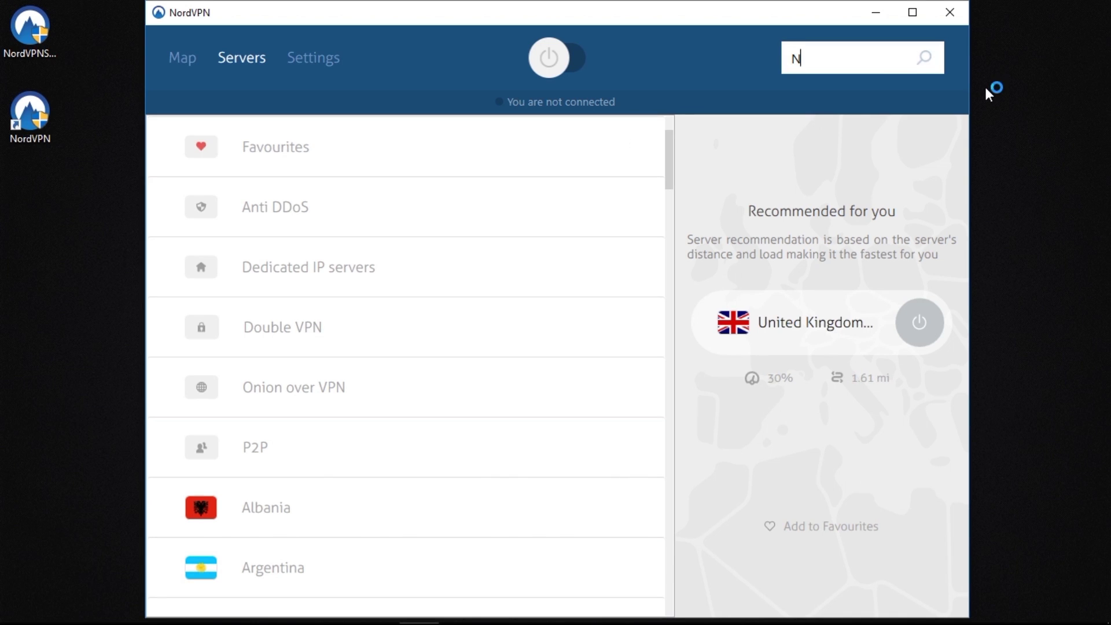
{"action": "type", "text": "etherlands"}
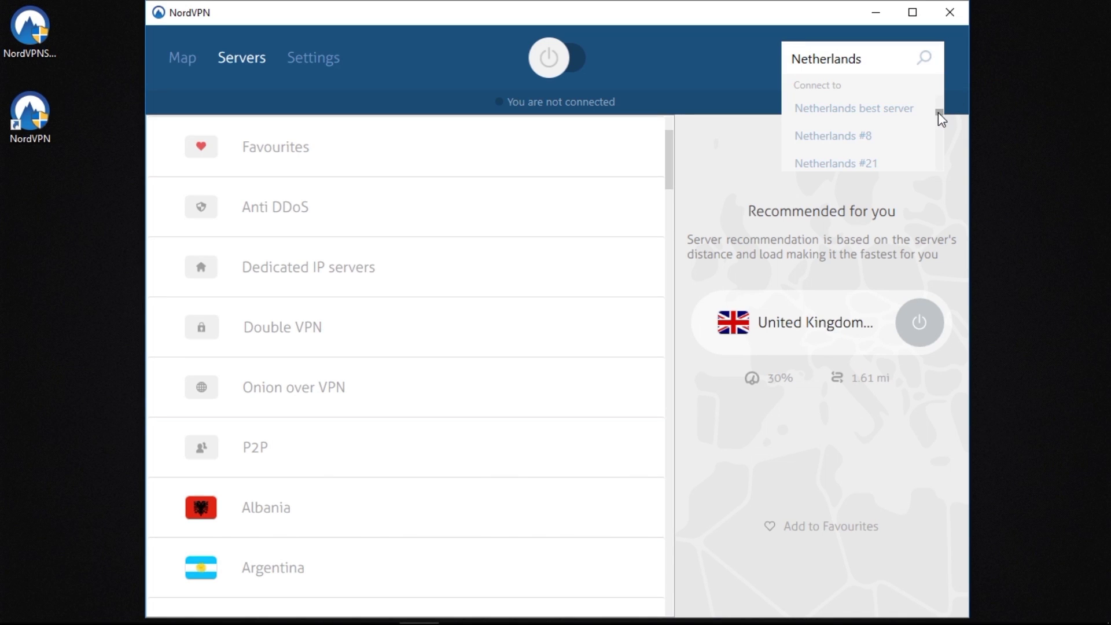
{"action": "left_click_drag", "start_coordinate": [938, 112], "coordinate": [939, 136]}
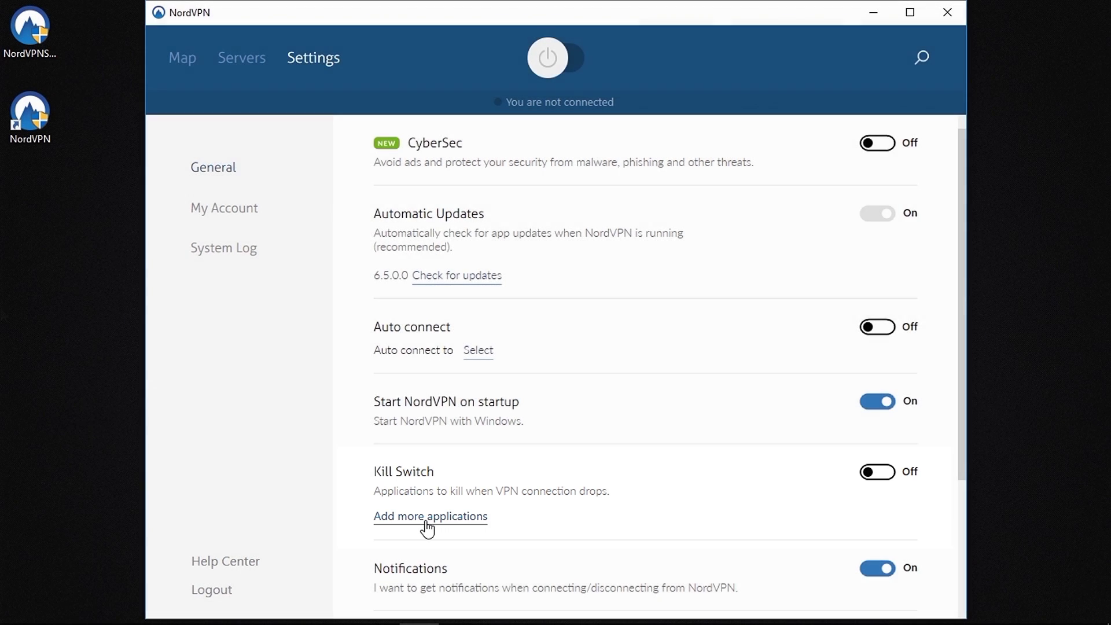
Open the Kill Switch 'Add more applications' chooser and scroll the installed apps.
{"action": "left_click", "coordinate": [425, 517]}
{"action": "left_click_drag", "start_coordinate": [753, 209], "coordinate": [723, 427]}
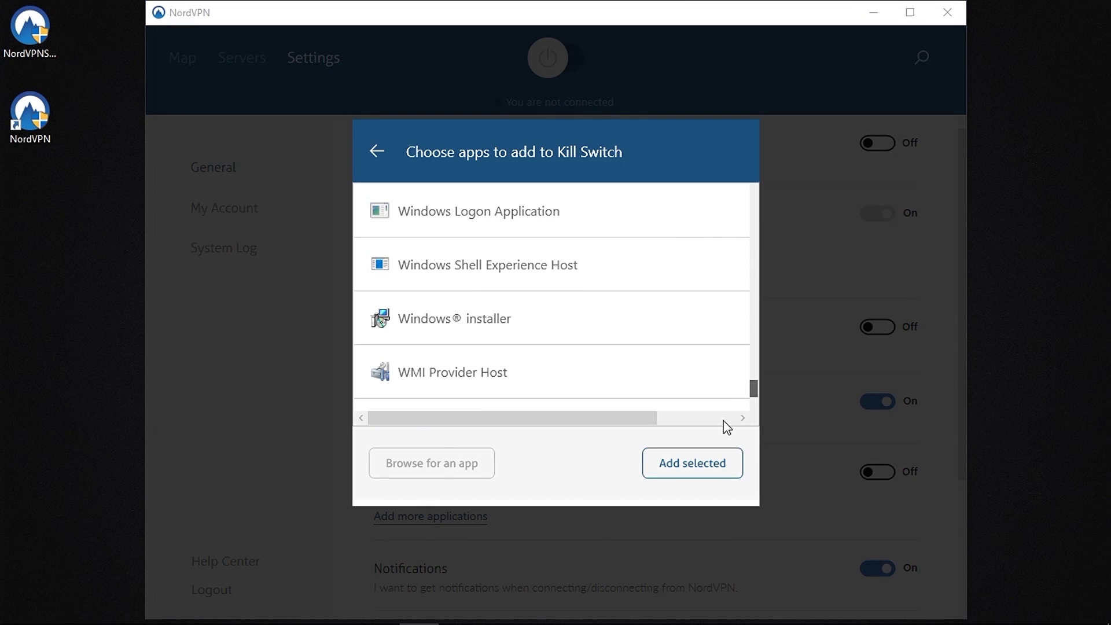
Leave the Kill Switch app list without selecting any apps and return to the settings.
{"action": "left_click", "coordinate": [377, 152]}
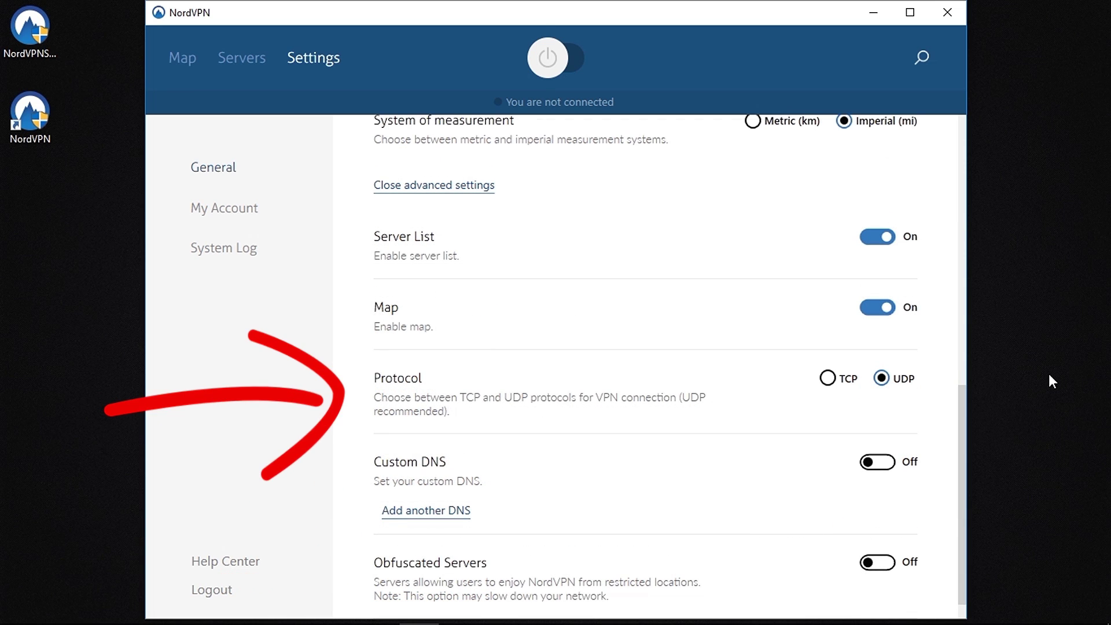
Add a custom DNS address entry, then remove the empty DNS field again.
{"action": "left_click", "coordinate": [422, 512]}
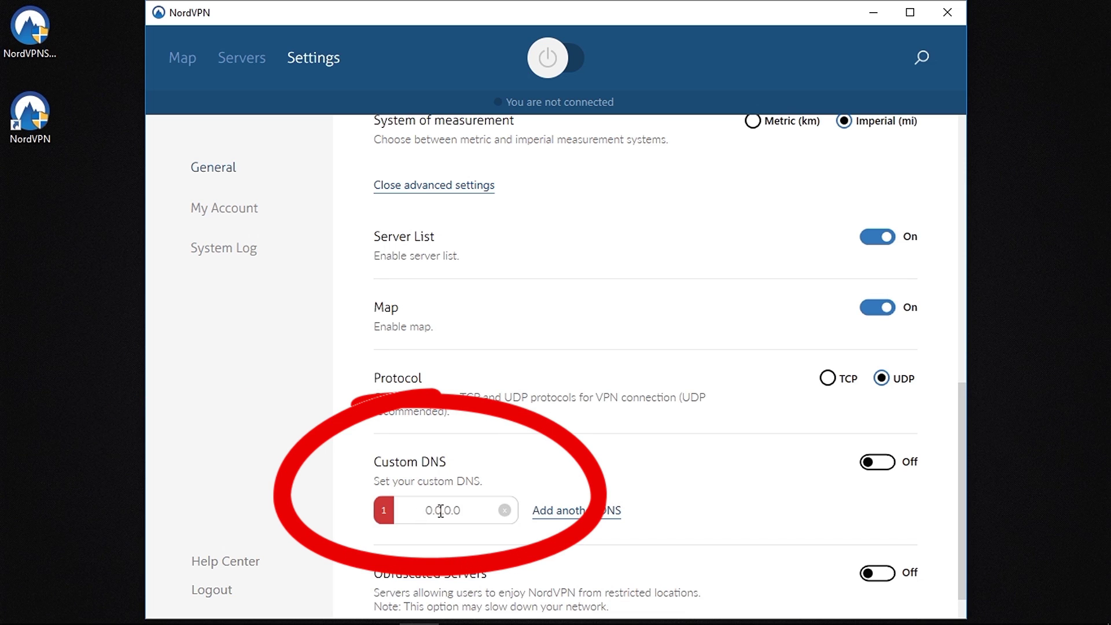
{"action": "double_click", "coordinate": [440, 510]}
{"action": "left_click", "coordinate": [504, 510]}
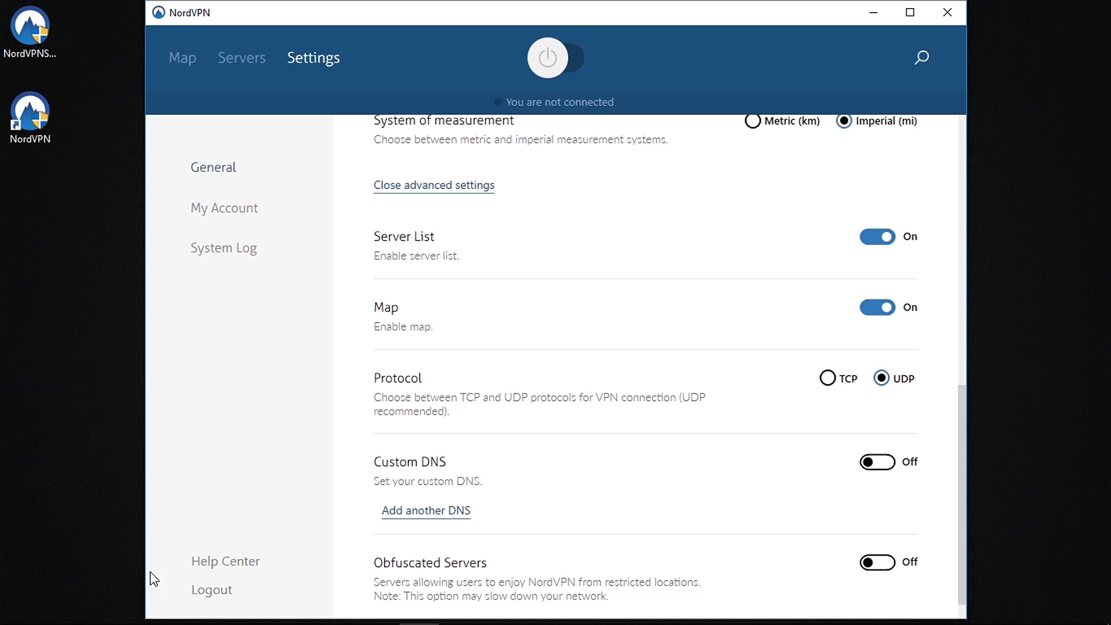
Review the account details and System Log, then connect to the recommended United Kingdom server.
{"action": "left_click_drag", "start_coordinate": [963, 529], "coordinate": [959, 260]}
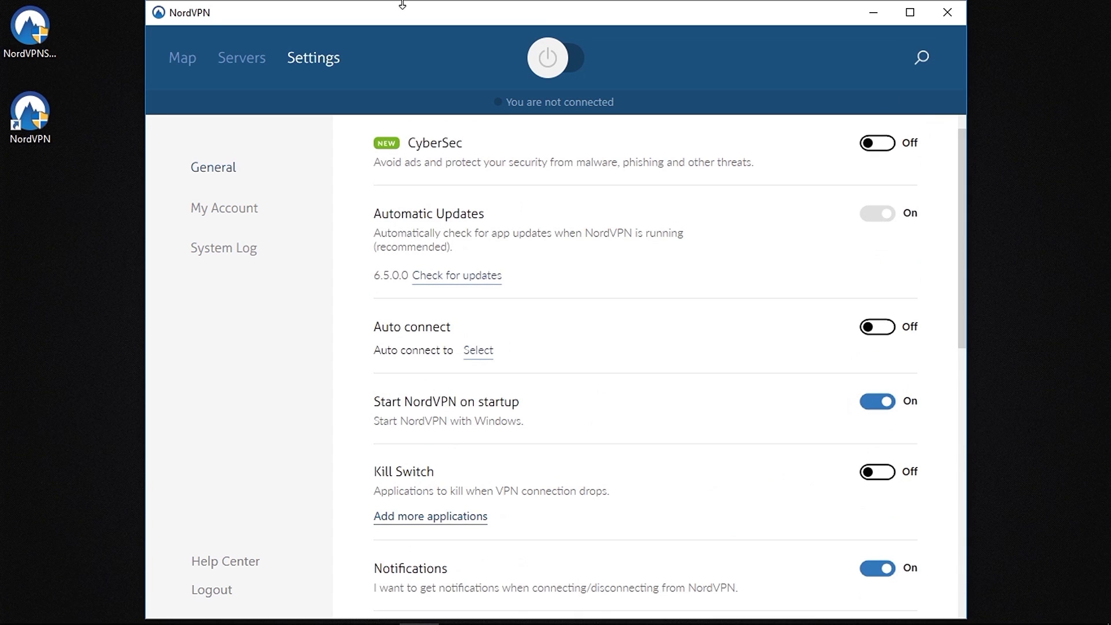
{"action": "left_click", "coordinate": [226, 215]}
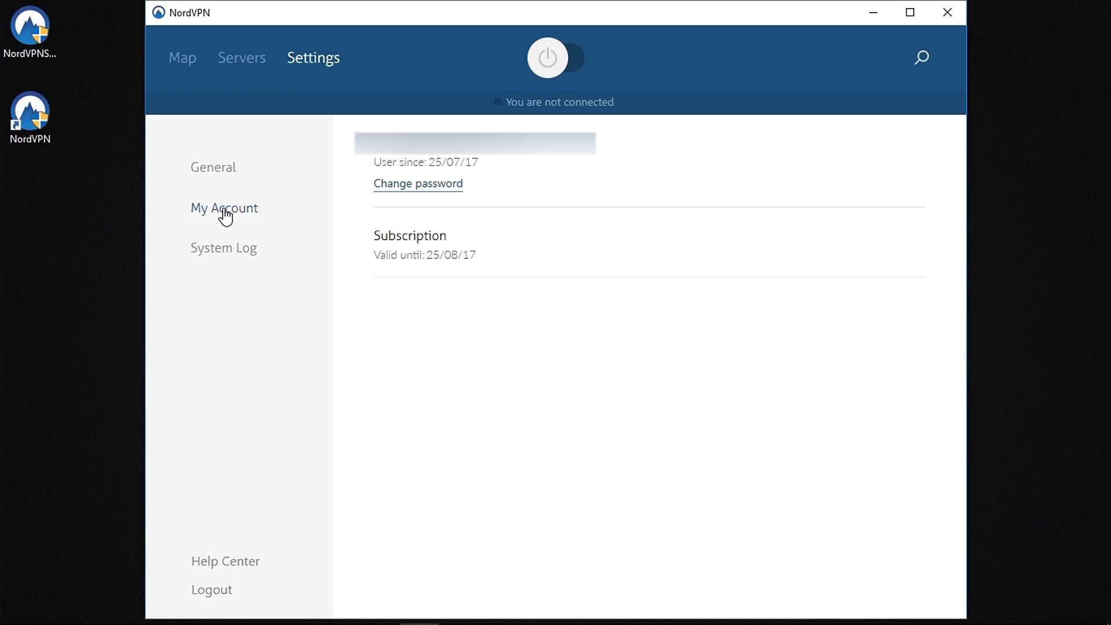
{"action": "left_click", "coordinate": [225, 252]}
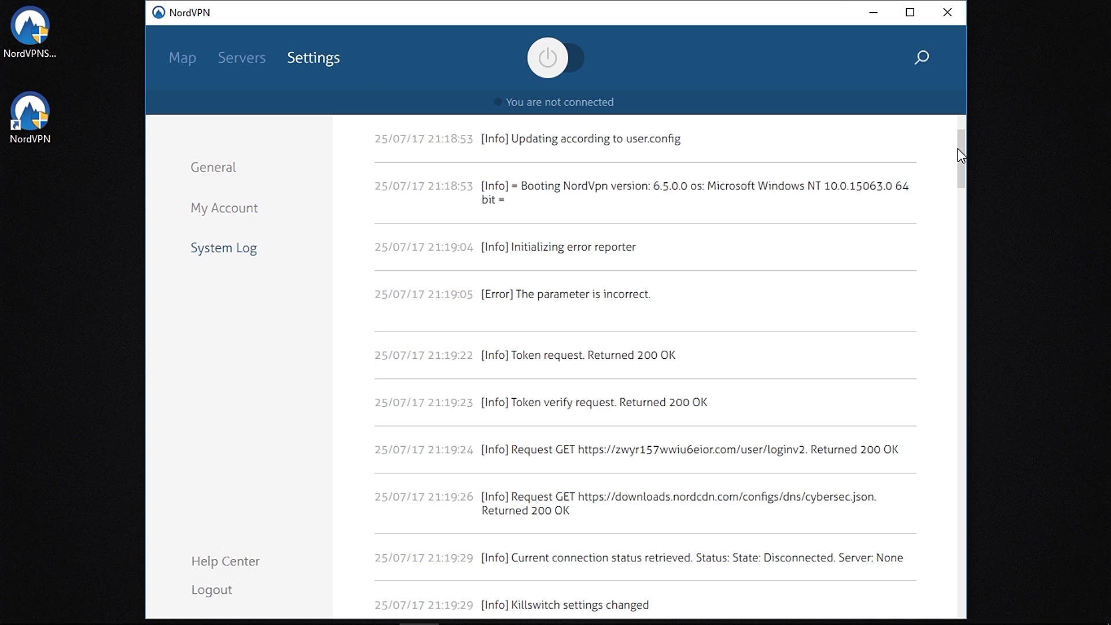
{"action": "left_click_drag", "start_coordinate": [958, 149], "coordinate": [961, 243]}
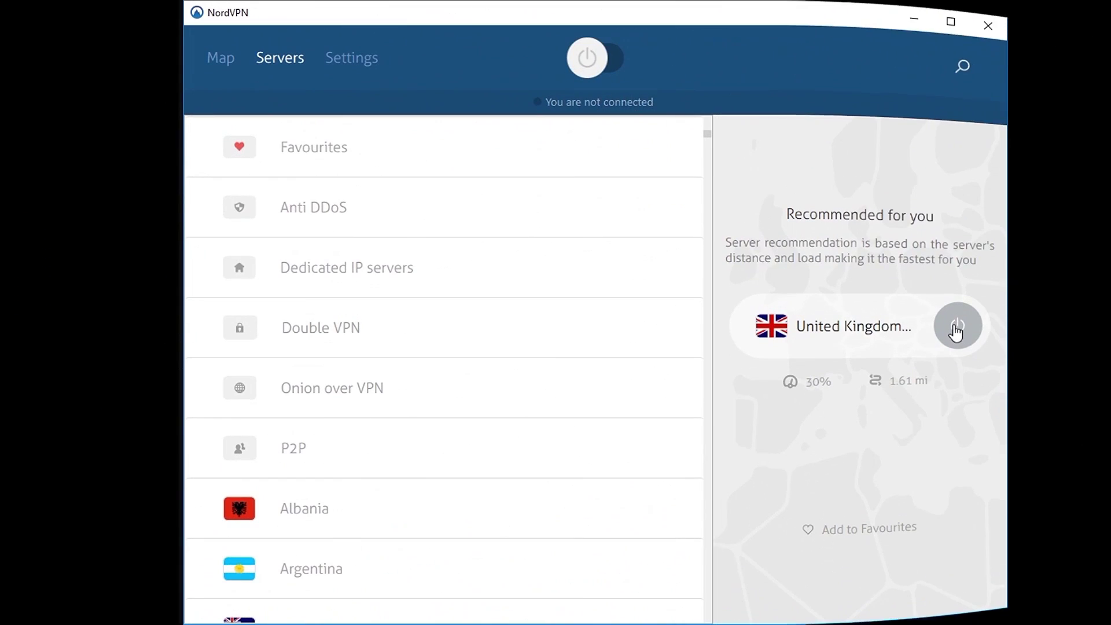
{"action": "left_click", "coordinate": [958, 325]}
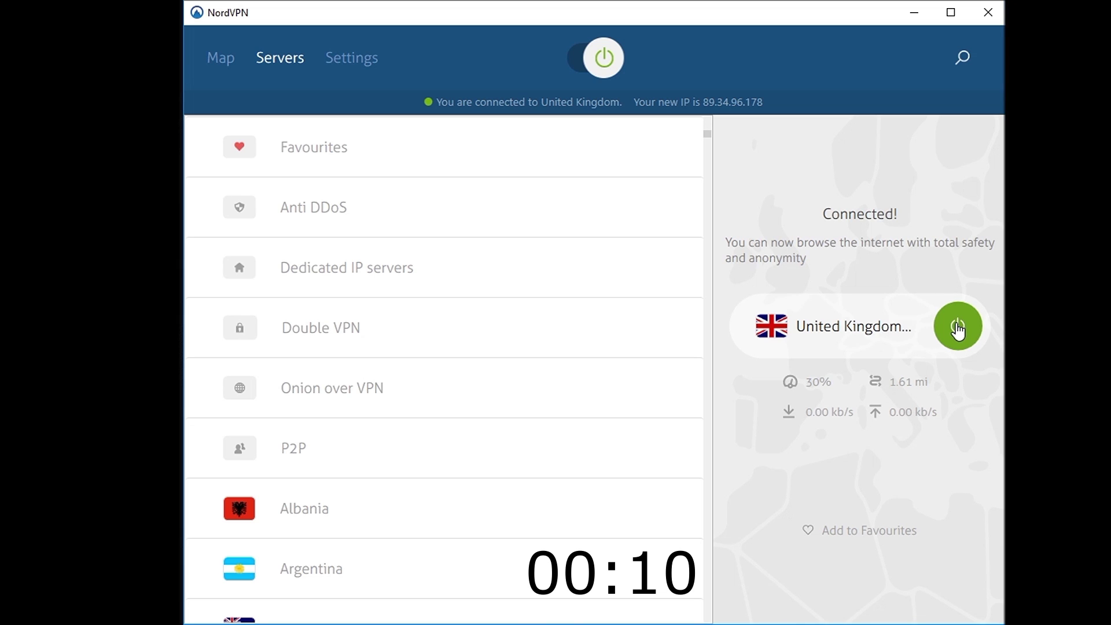
Disconnect from the United Kingdom server once the connection has completed.
{"action": "left_click", "coordinate": [958, 328]}
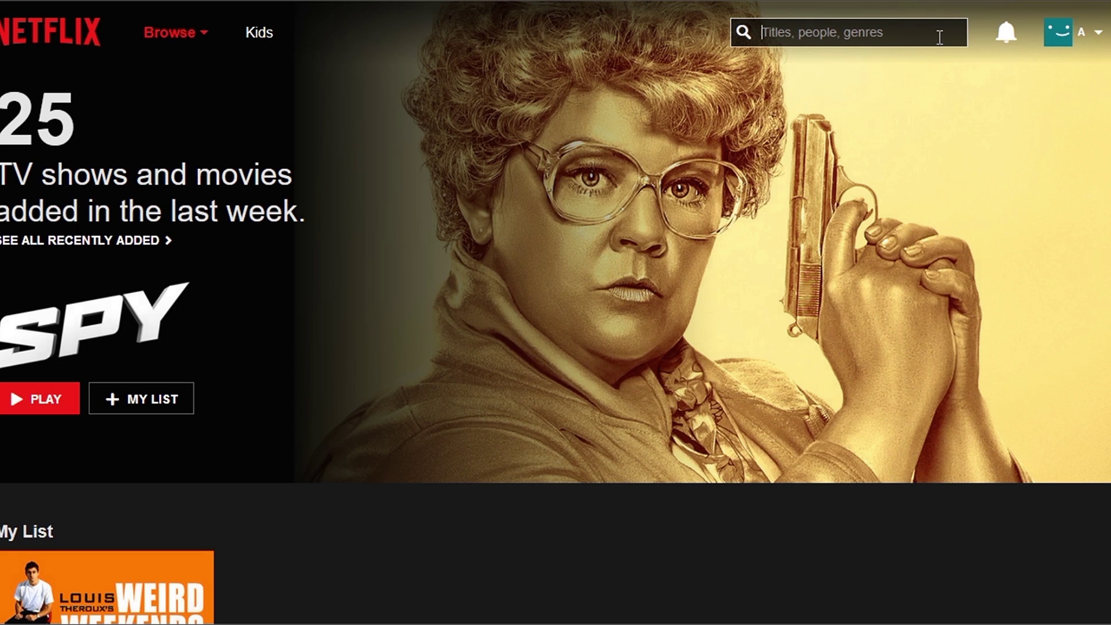
Search Netflix for 'Lost', browse the results, then sign out of Netflix.
{"action": "type", "text": "Lost"}
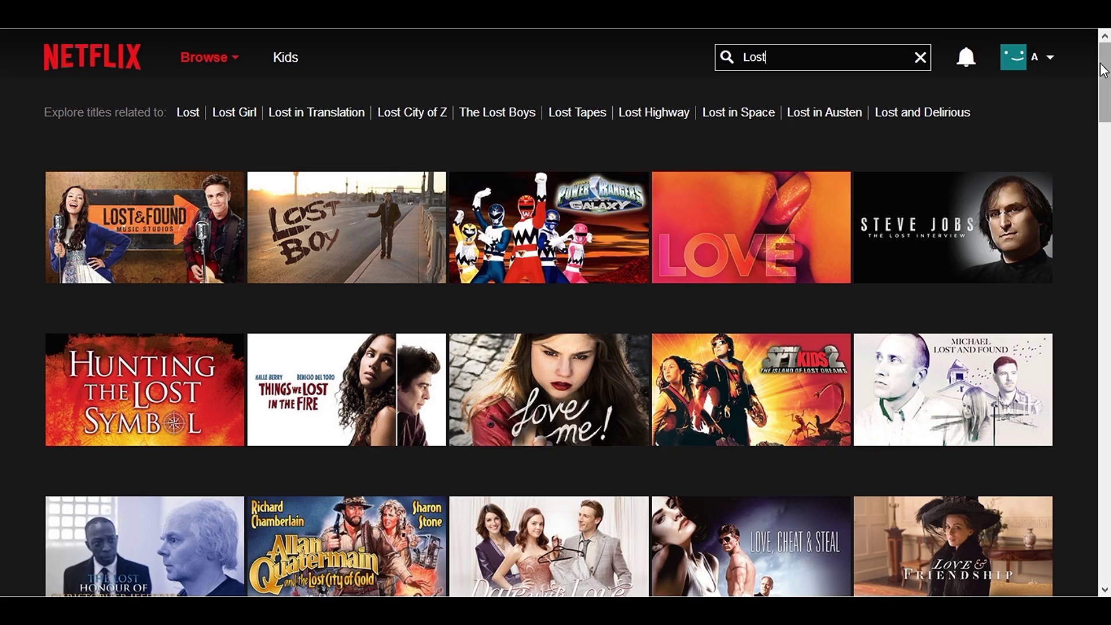
{"action": "left_click_drag", "start_coordinate": [1101, 66], "coordinate": [1101, 177]}
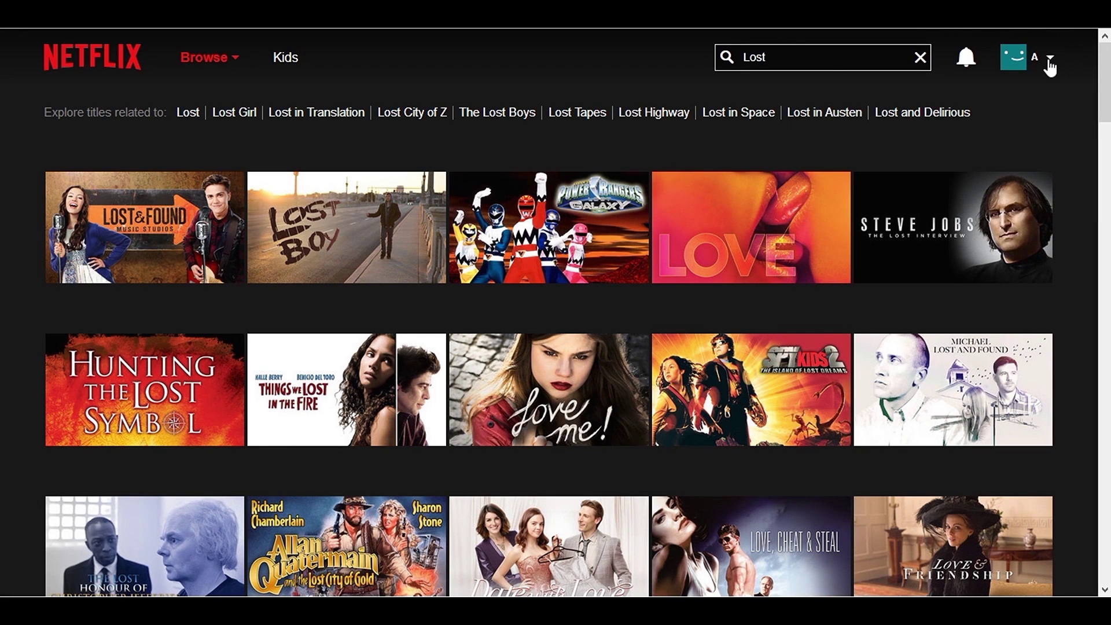
{"action": "mouse_move", "coordinate": [1050, 67]}
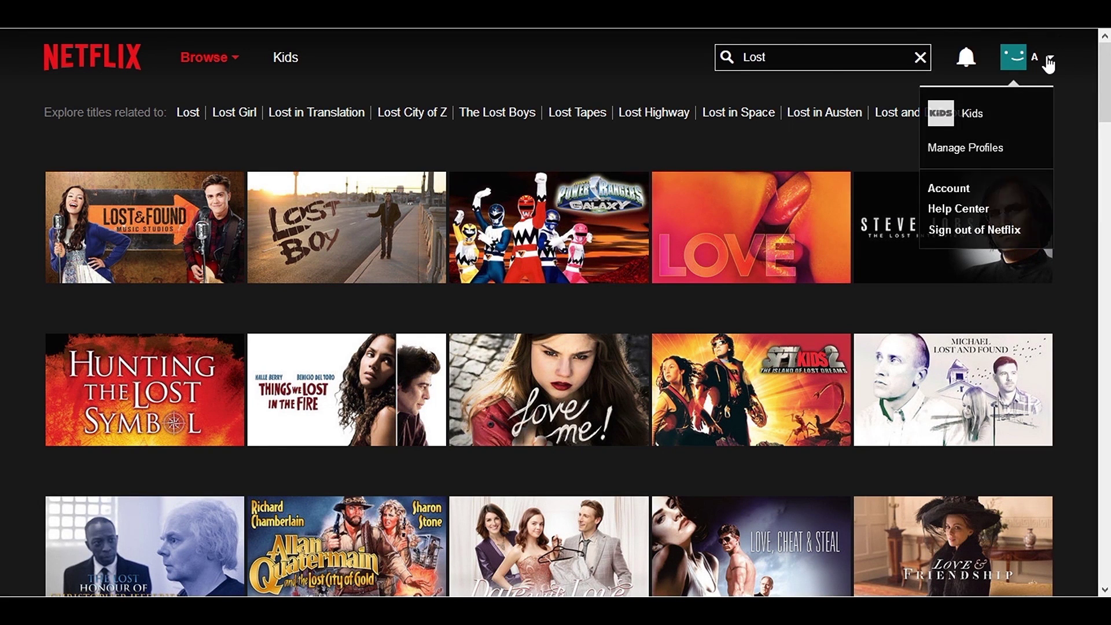
{"action": "left_click", "coordinate": [958, 234]}
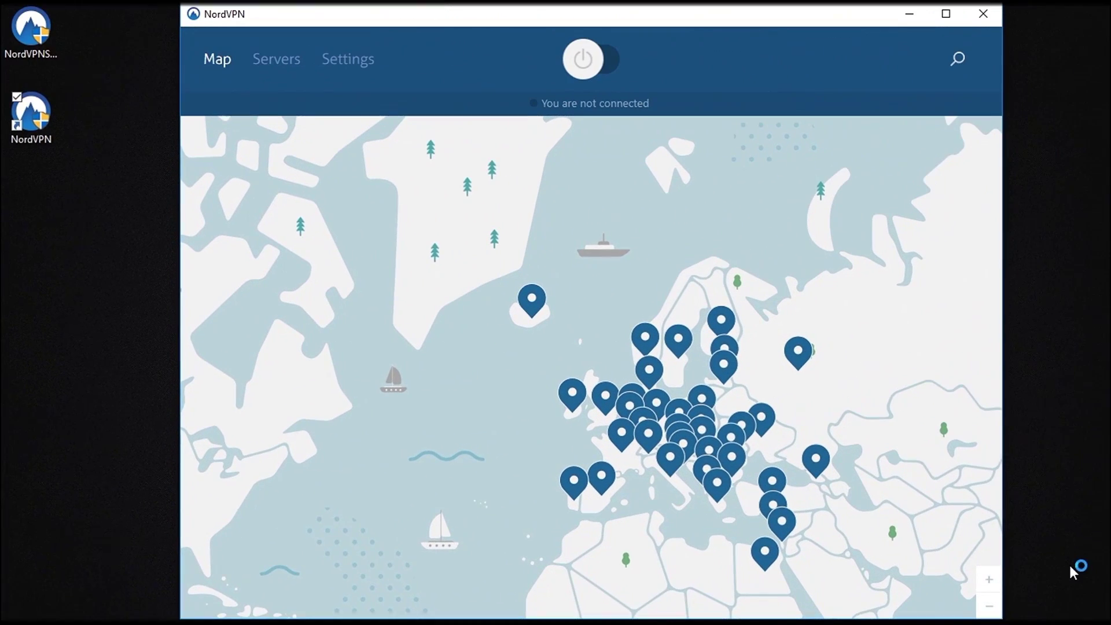
Bring North America into view on the map and connect to the United States server.
{"action": "left_click_drag", "start_coordinate": [257, 332], "coordinate": [755, 279]}
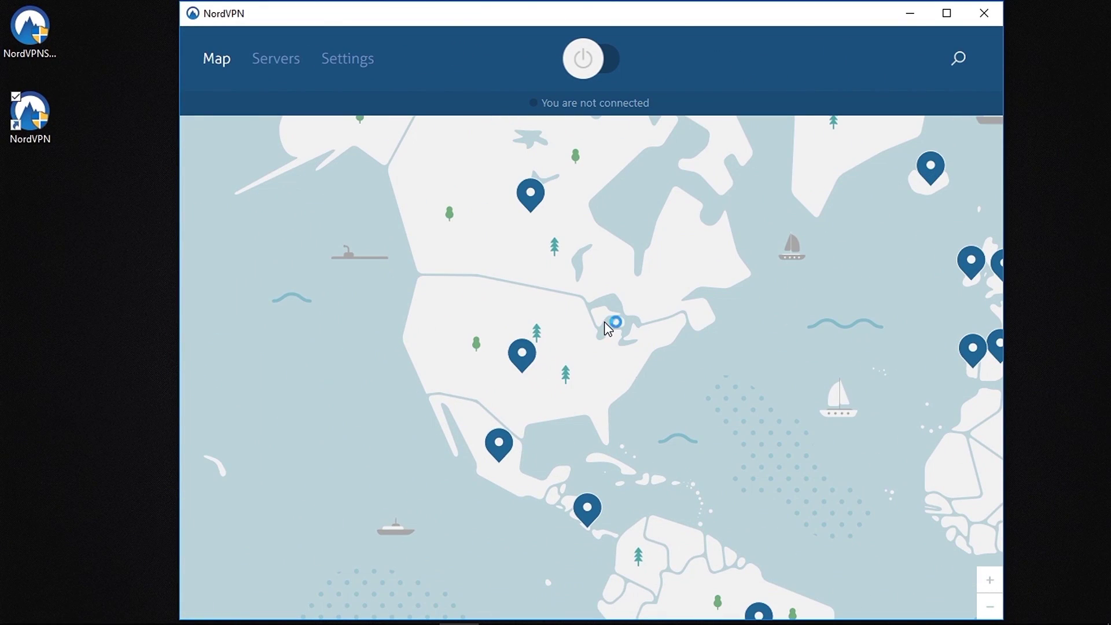
{"action": "left_click", "coordinate": [518, 354]}
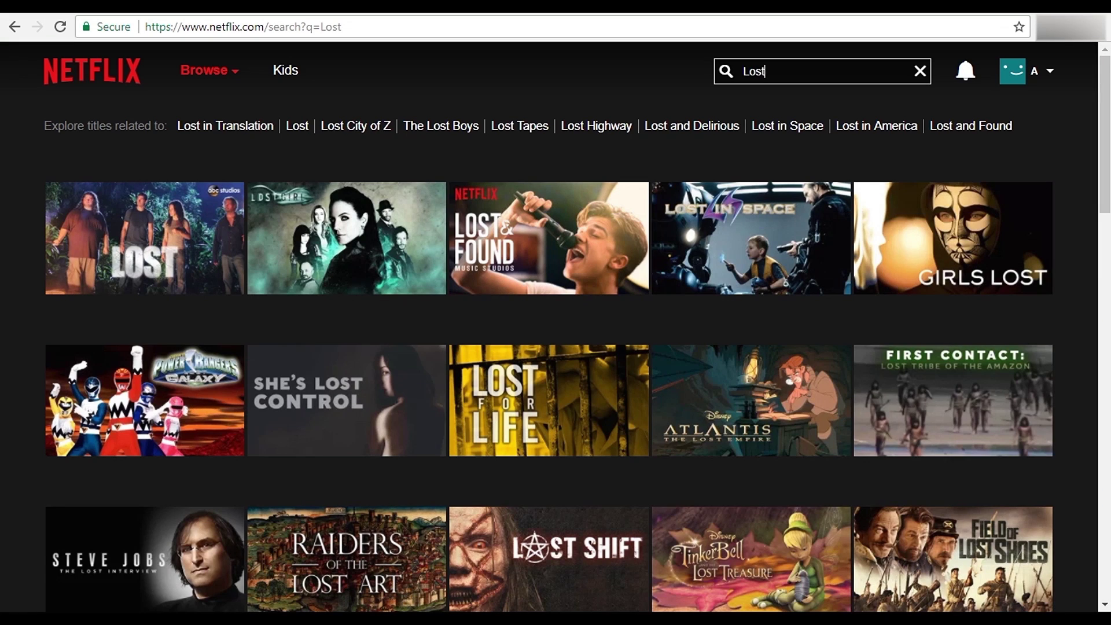
Start playing the Lost series from the 'Lost' search results.
{"action": "mouse_move", "coordinate": [164, 271]}
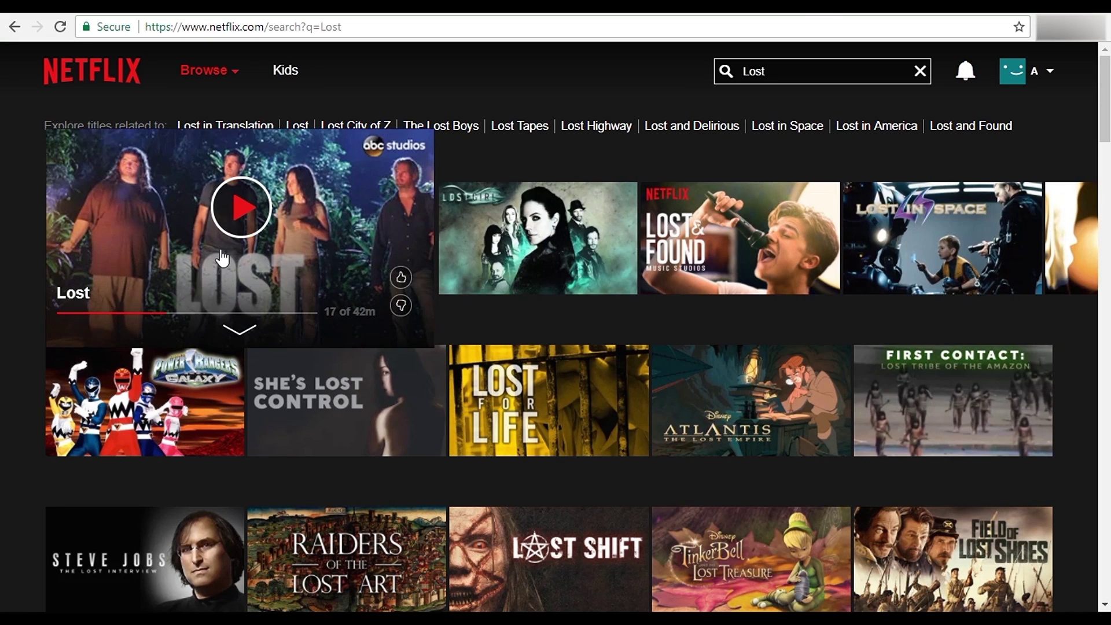
{"action": "left_click", "coordinate": [243, 211]}
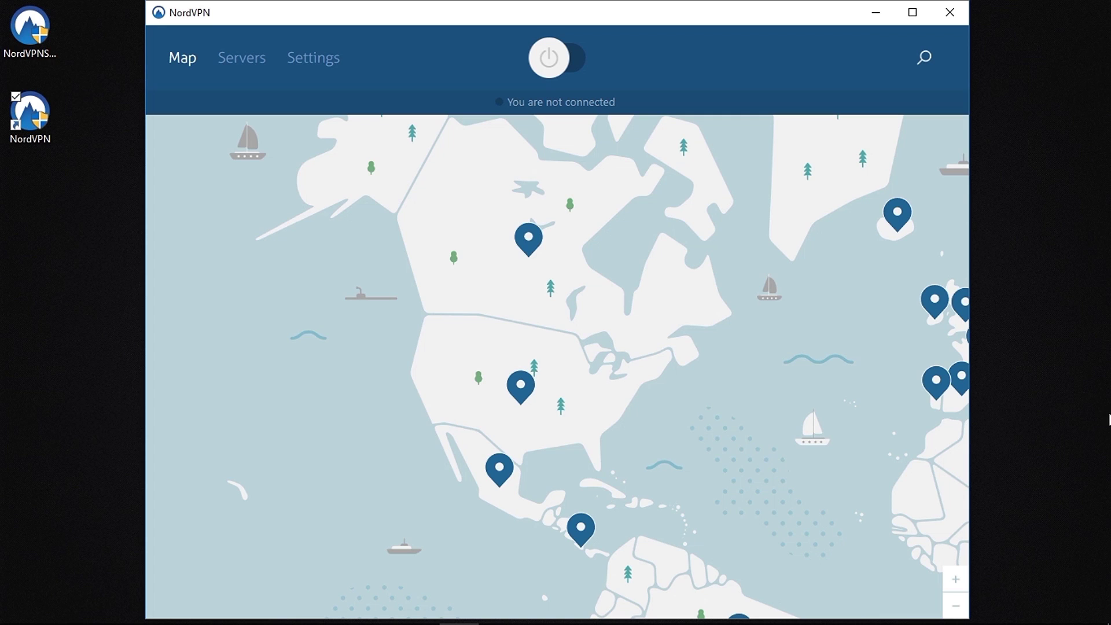
Open the NordVPN app settings page.
{"action": "left_click", "coordinate": [317, 67]}
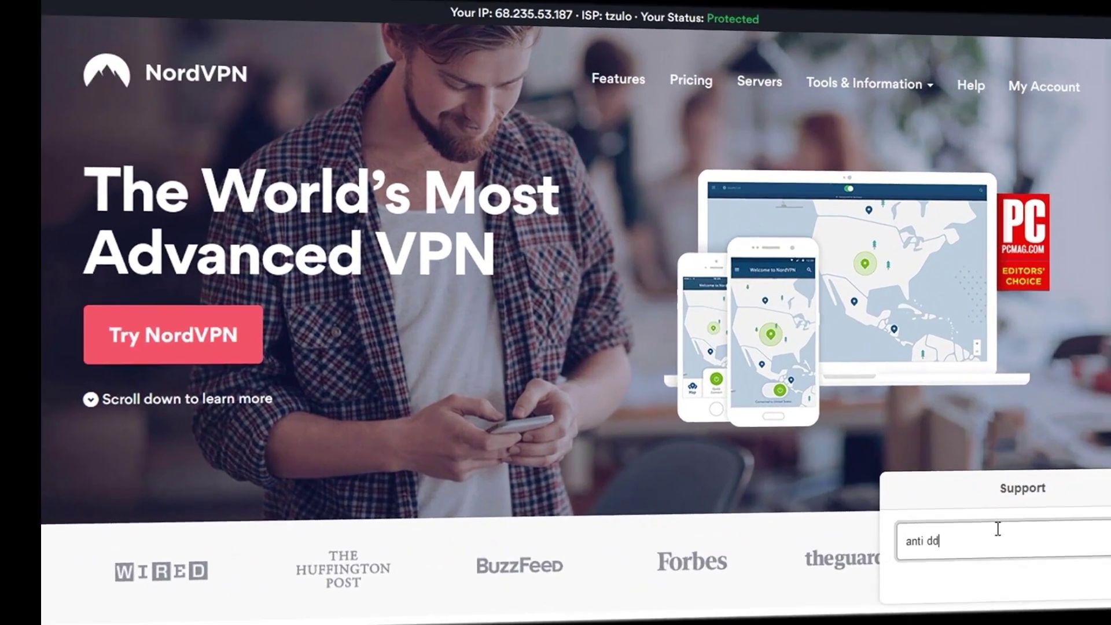
Complete the 'anti ddos' Support search, start a live chat, and scroll the Help Center articles.
{"action": "type", "text": "dos"}
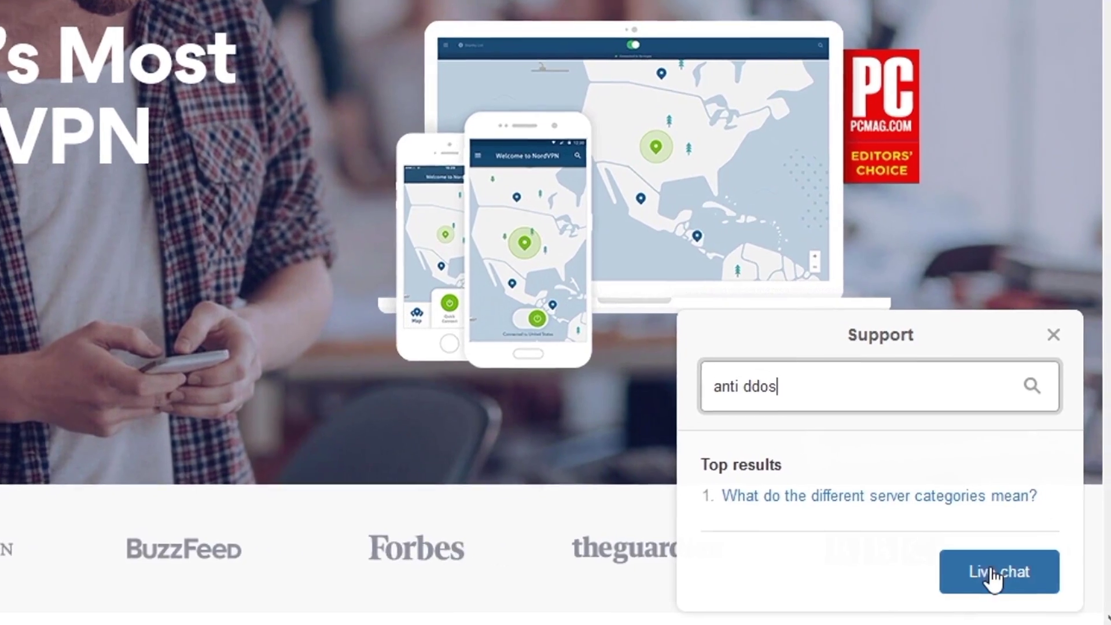
{"action": "left_click", "coordinate": [991, 572]}
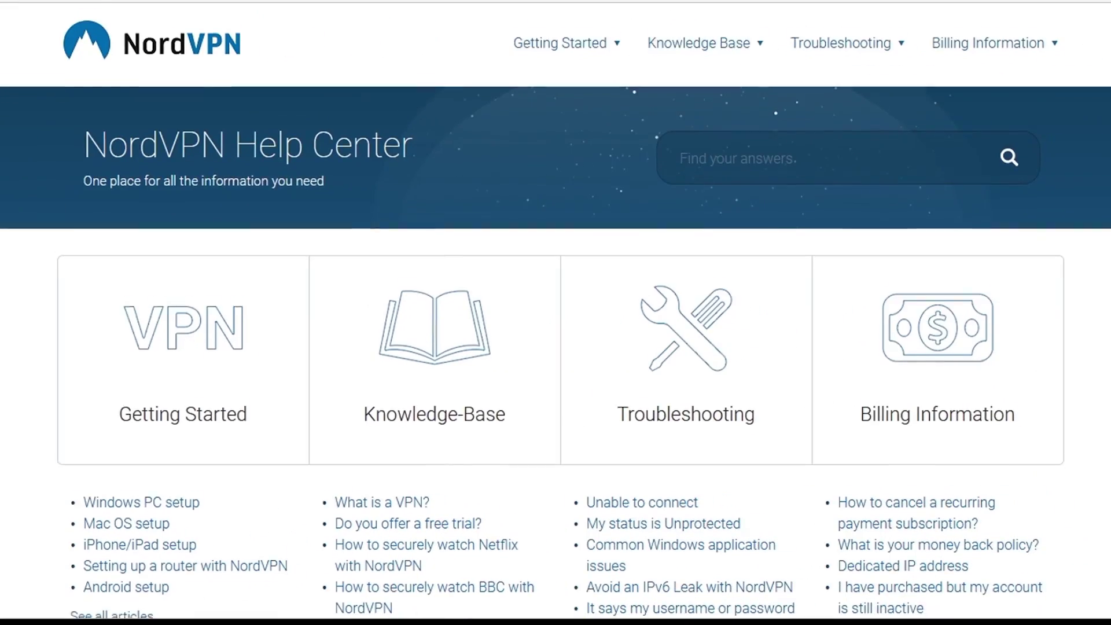
{"action": "scroll", "coordinate": [555, 313], "scroll_direction": "down", "scroll_amount": 5}
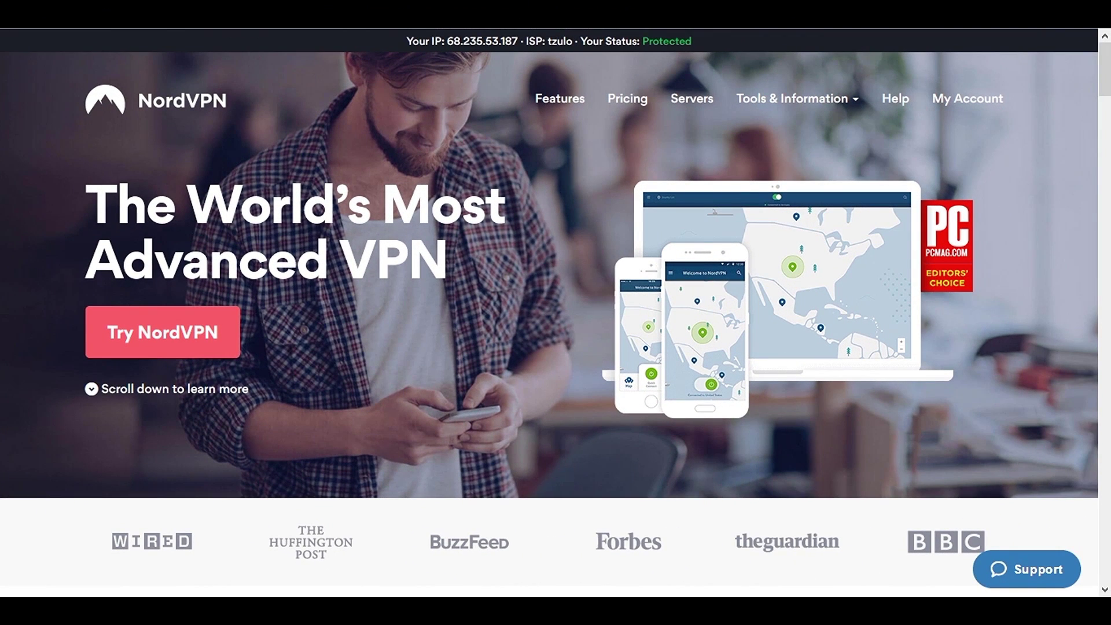
Search Support for 'anti ddos', start a live chat, and scroll through the conversation.
{"action": "left_click", "coordinate": [1016, 568]}
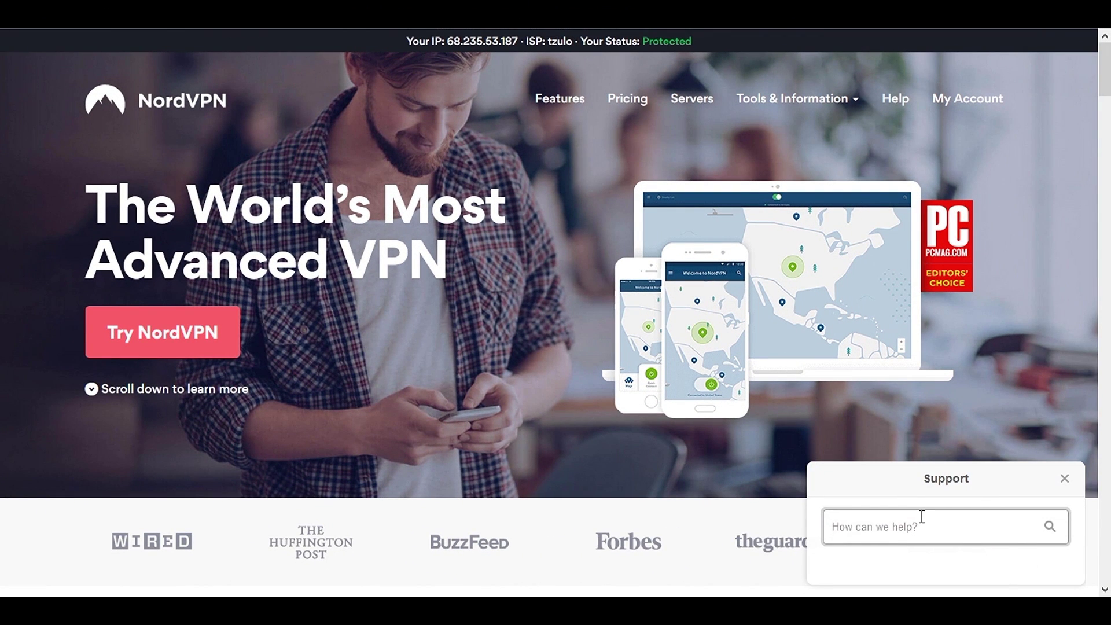
{"action": "type", "text": "anti ddos"}
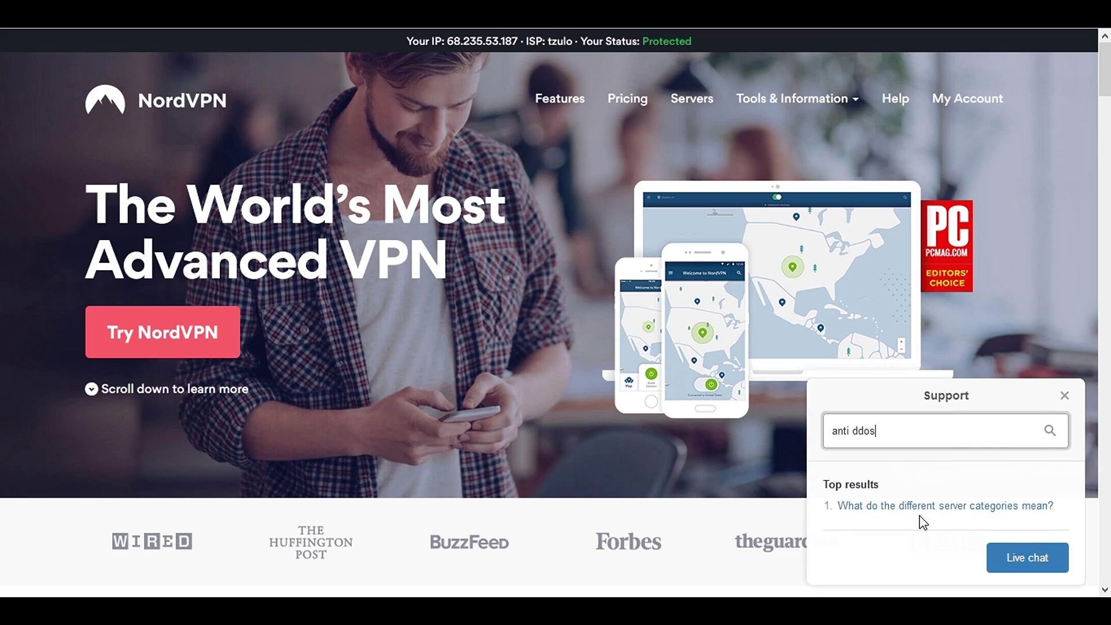
{"action": "left_click", "coordinate": [1027, 557]}
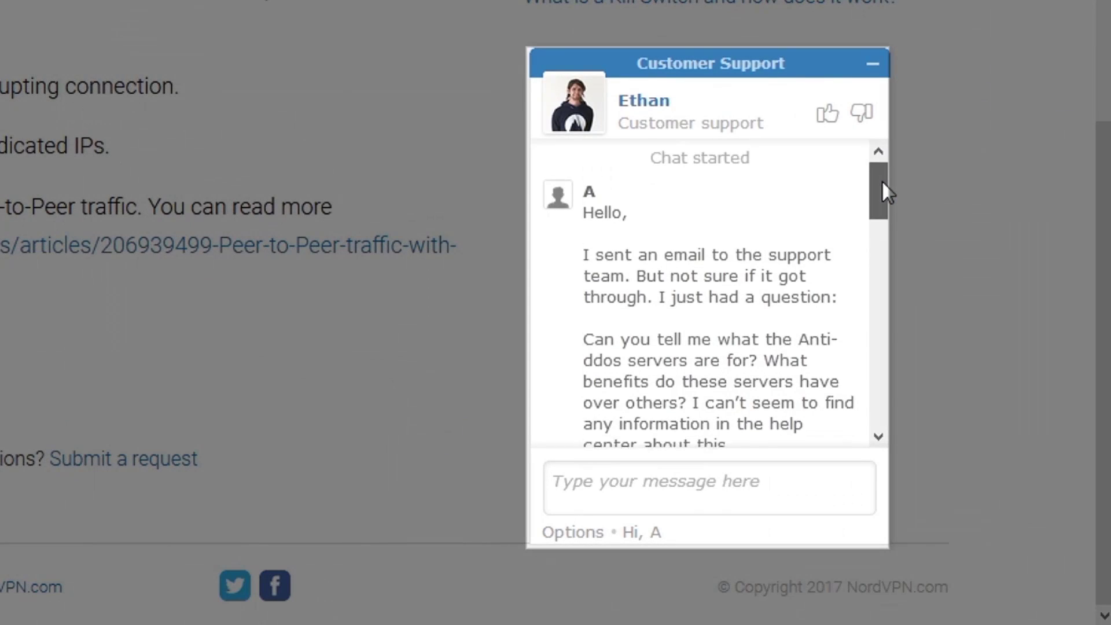
{"action": "left_click_drag", "start_coordinate": [905, 203], "coordinate": [879, 457]}
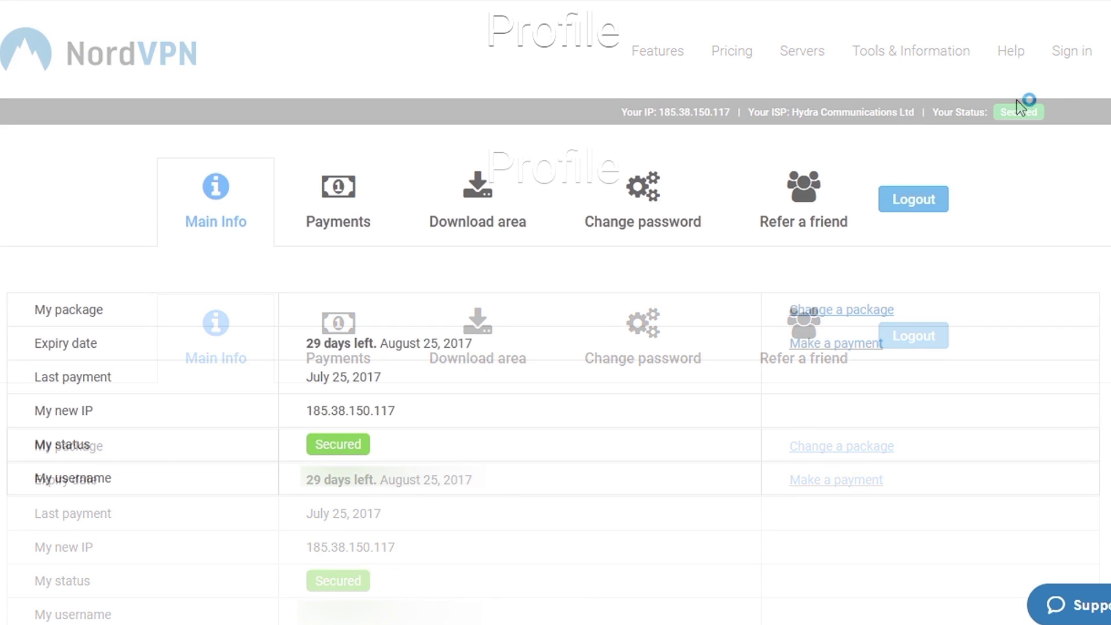
From the Payments tab, stop automatic payments, giving Other as the reason, and confirm the cancellation.
{"action": "left_click", "coordinate": [347, 205]}
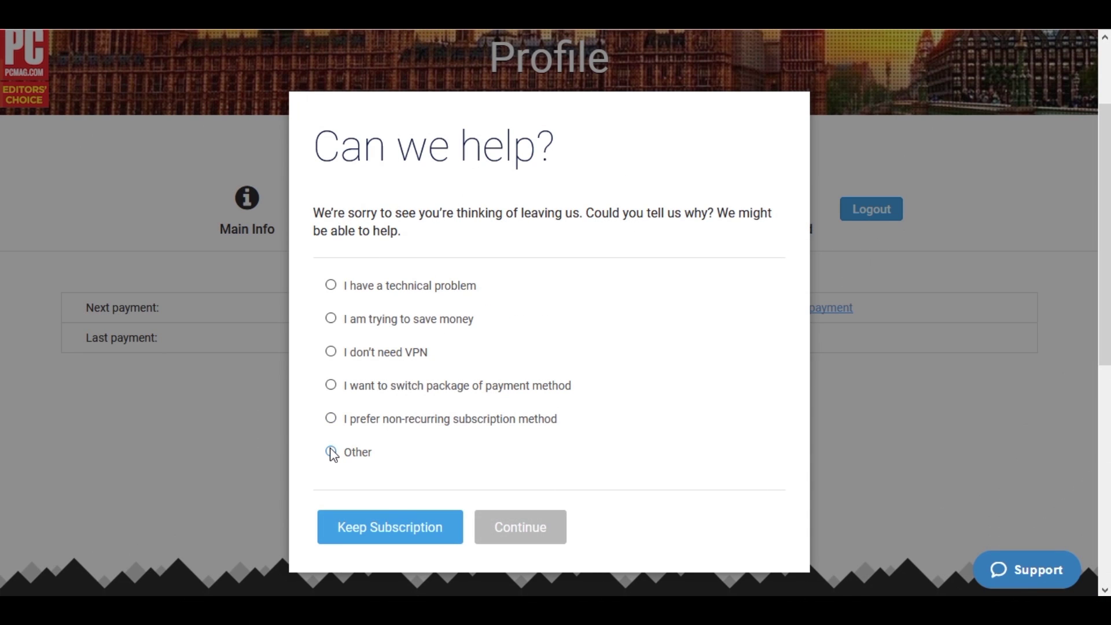
{"action": "left_click", "coordinate": [332, 452]}
{"action": "left_click", "coordinate": [525, 531]}
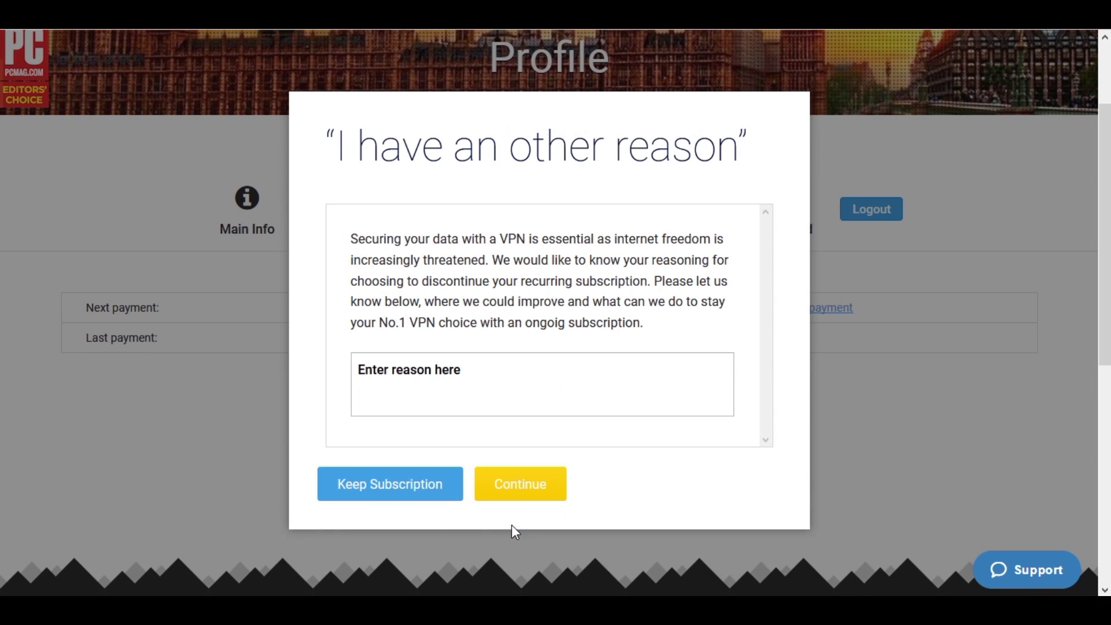
{"action": "left_click", "coordinate": [516, 484]}
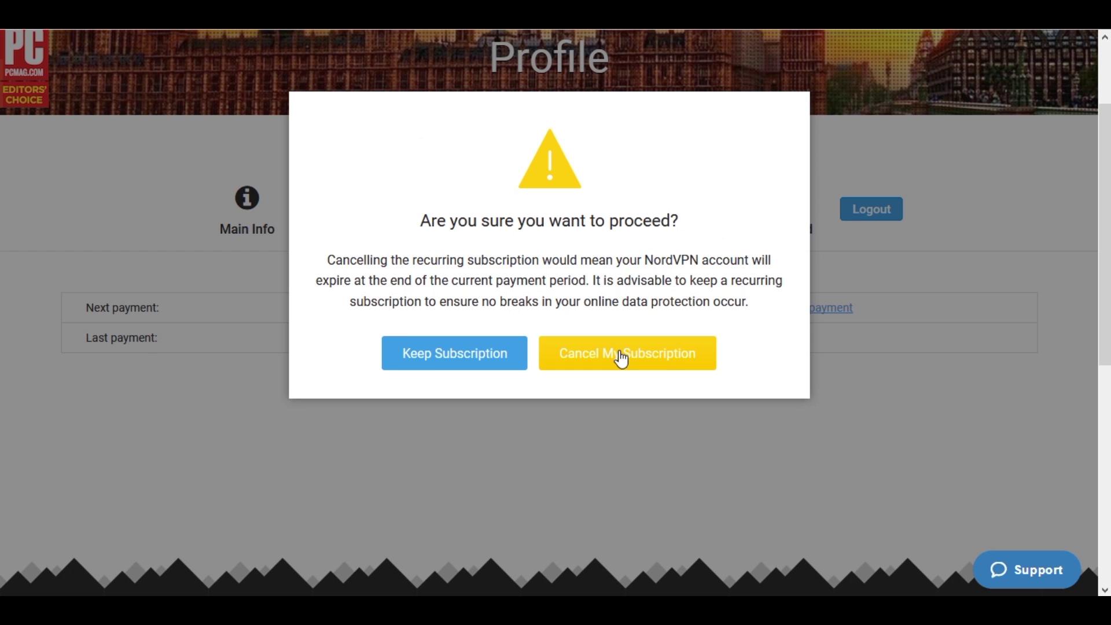
{"action": "left_click", "coordinate": [619, 354]}
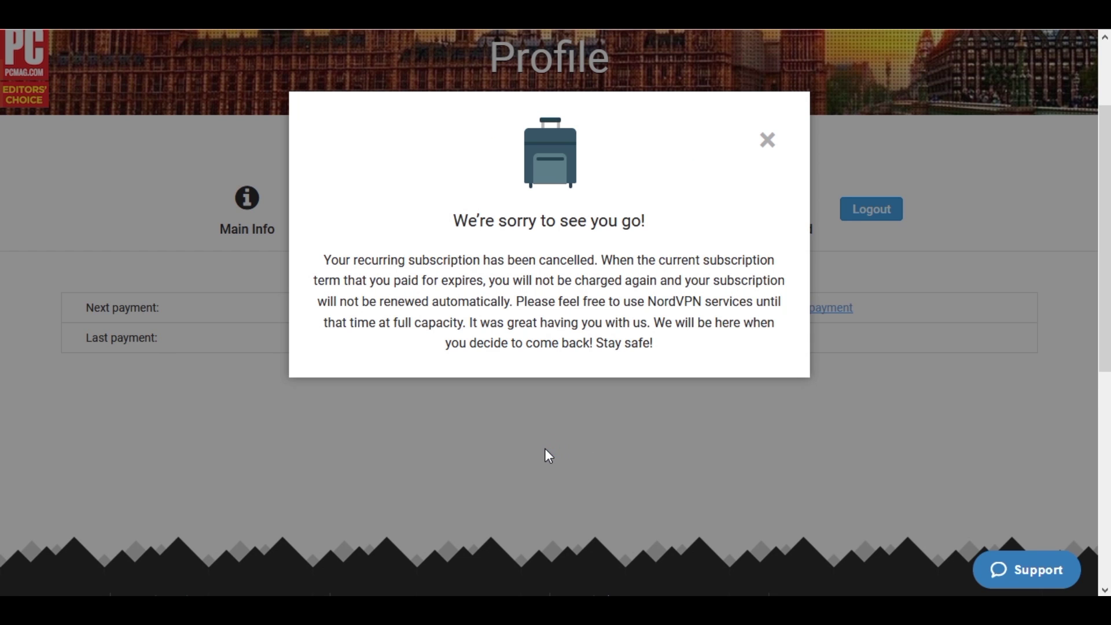